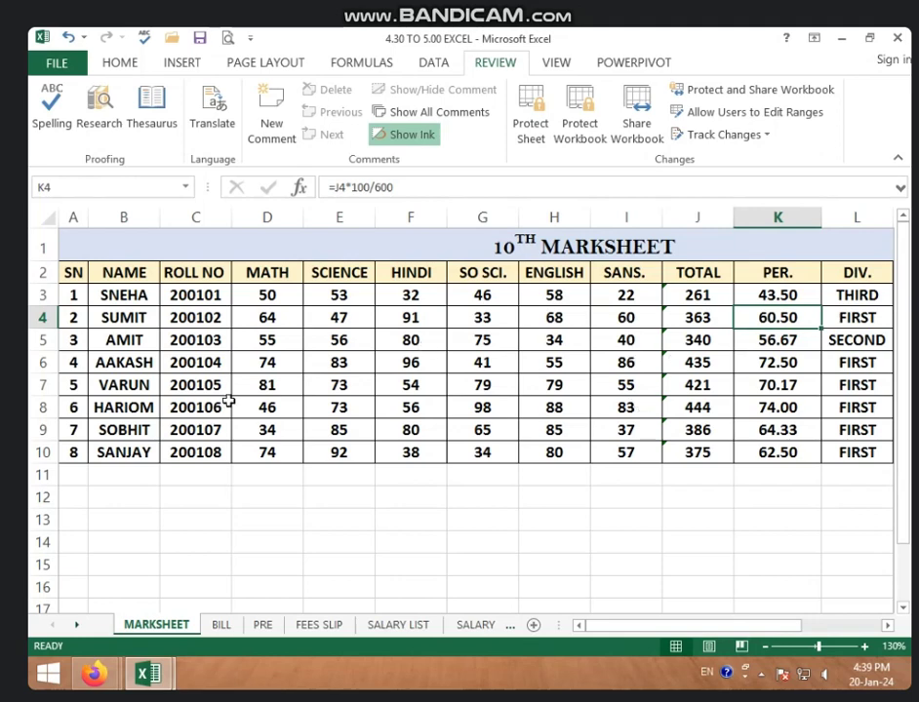
- Create editable range Range2 for $B$2:$B$10 with a password entered and confirmed
left_click(416, 383)
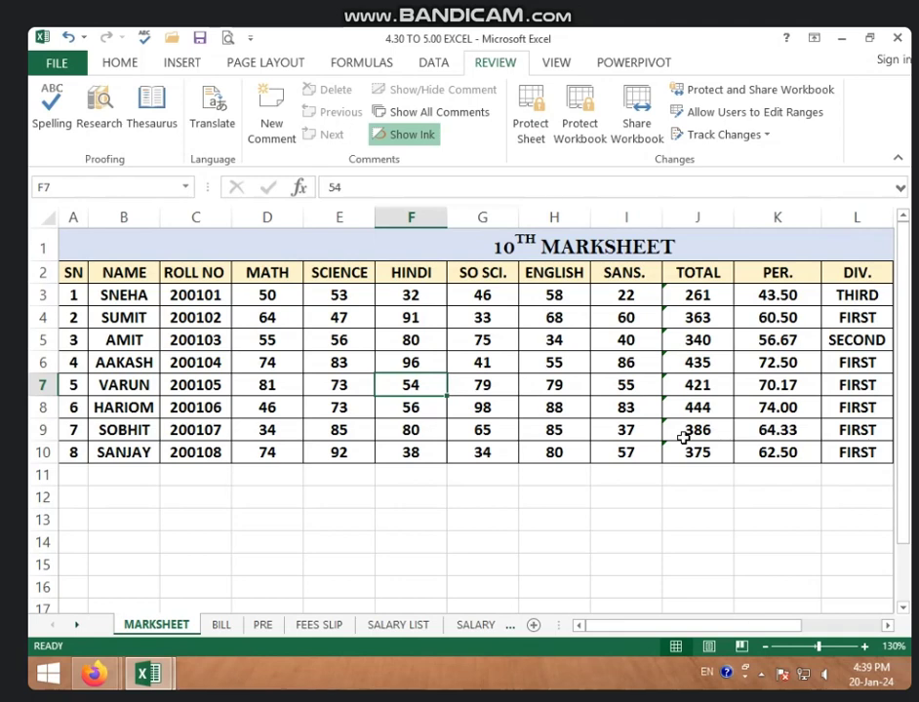
left_click(760, 118)
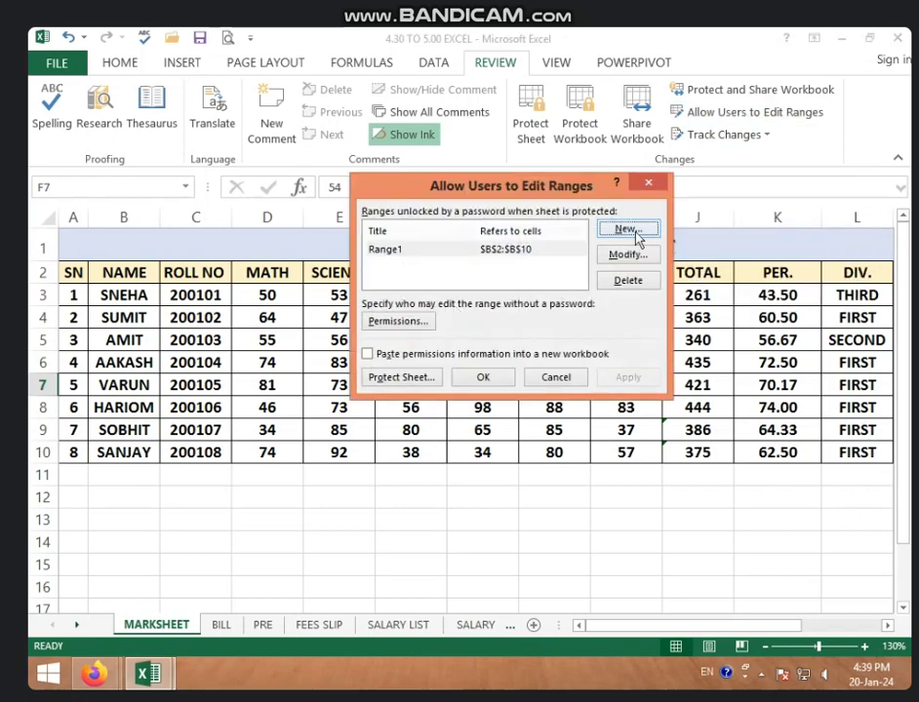
left_click(628, 230)
left_click(439, 287)
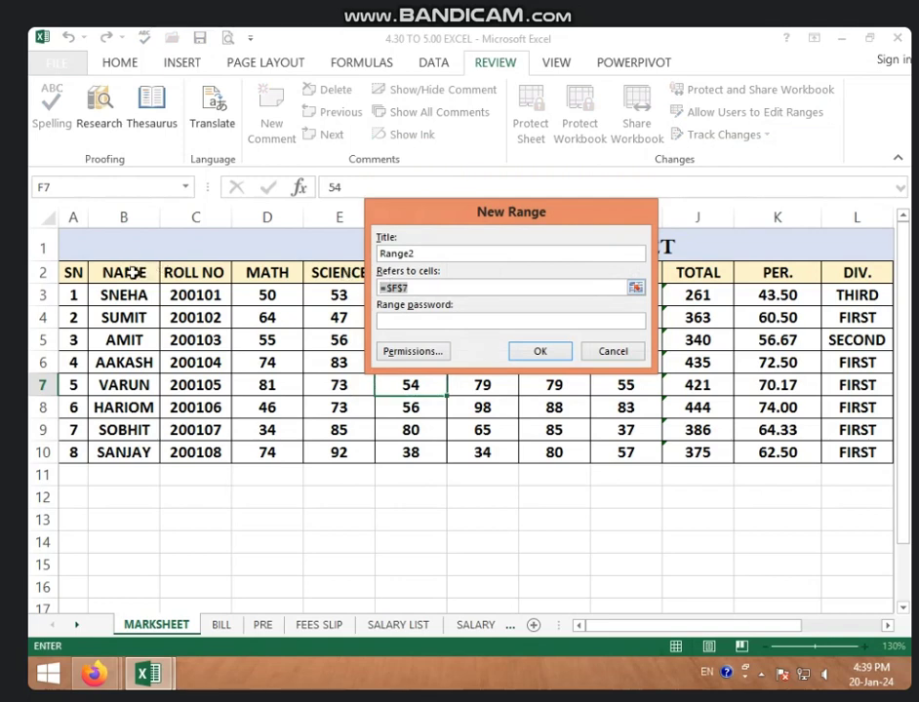
left_click_drag(134, 272, 126, 449)
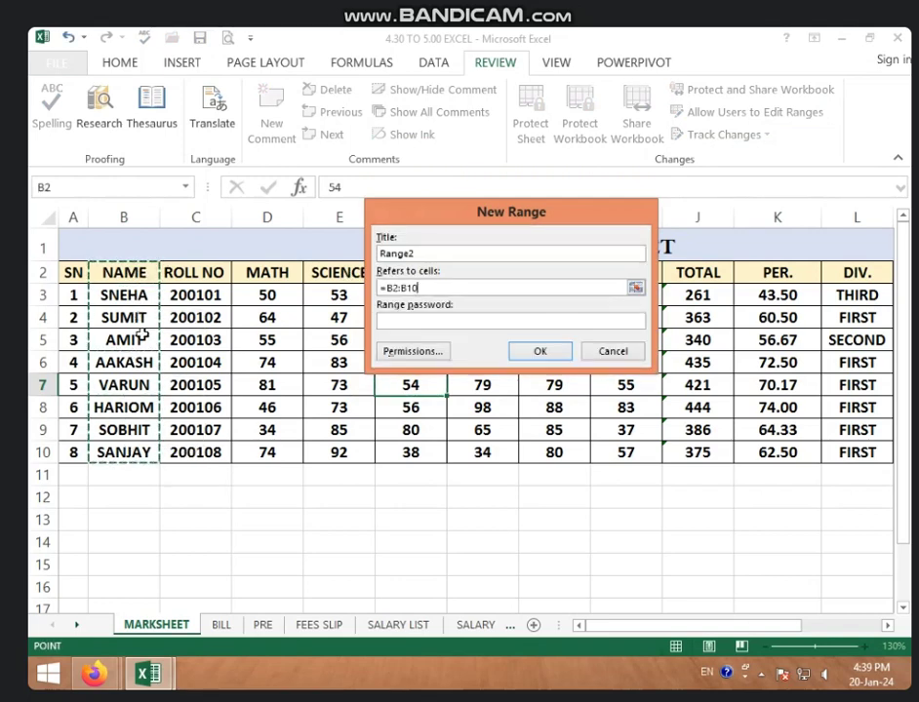
left_click(488, 322)
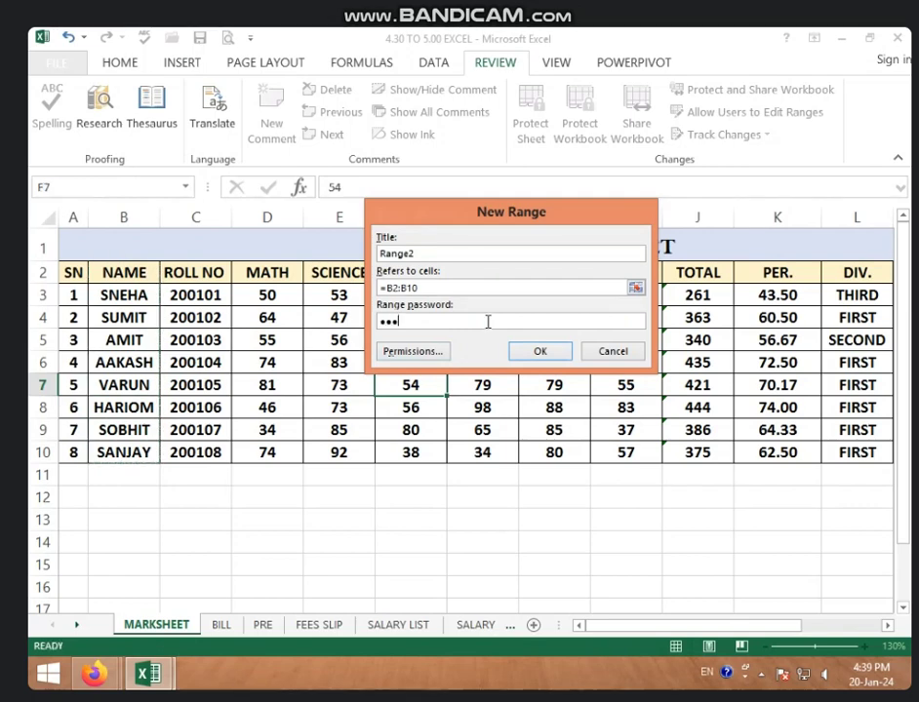
type("4")
left_click(540, 355)
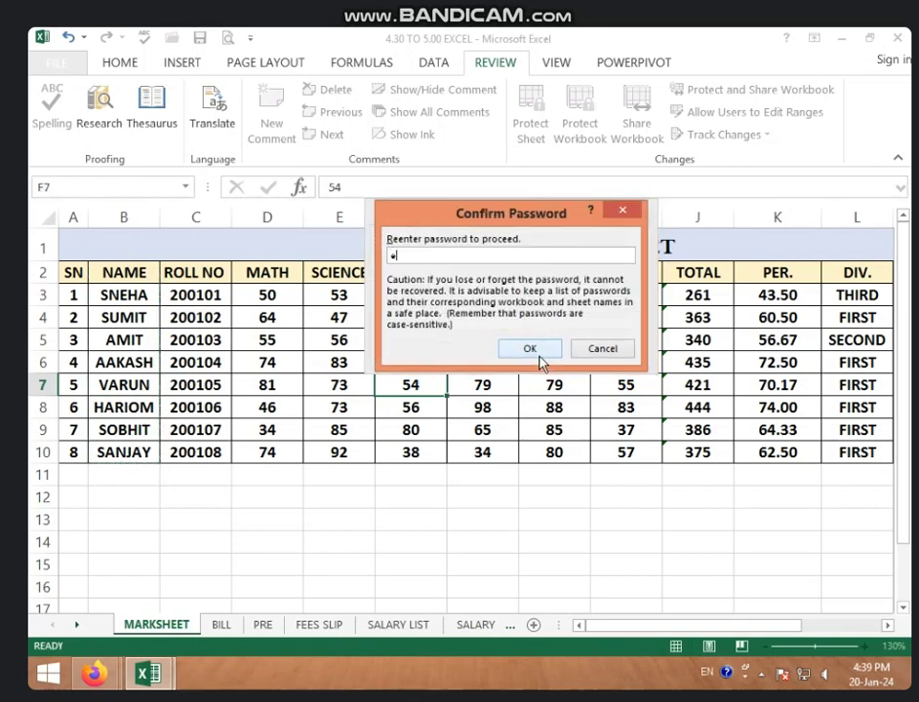
type("4")
left_click(541, 356)
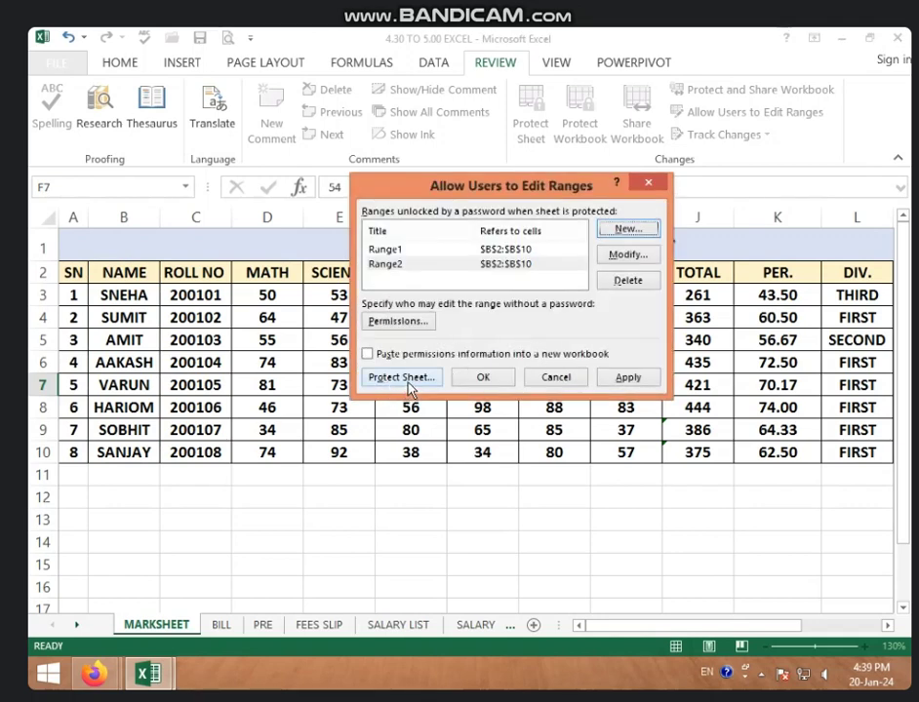
- Protect the MARKSHEET sheet with a password, re-entering it to confirm
left_click(410, 386)
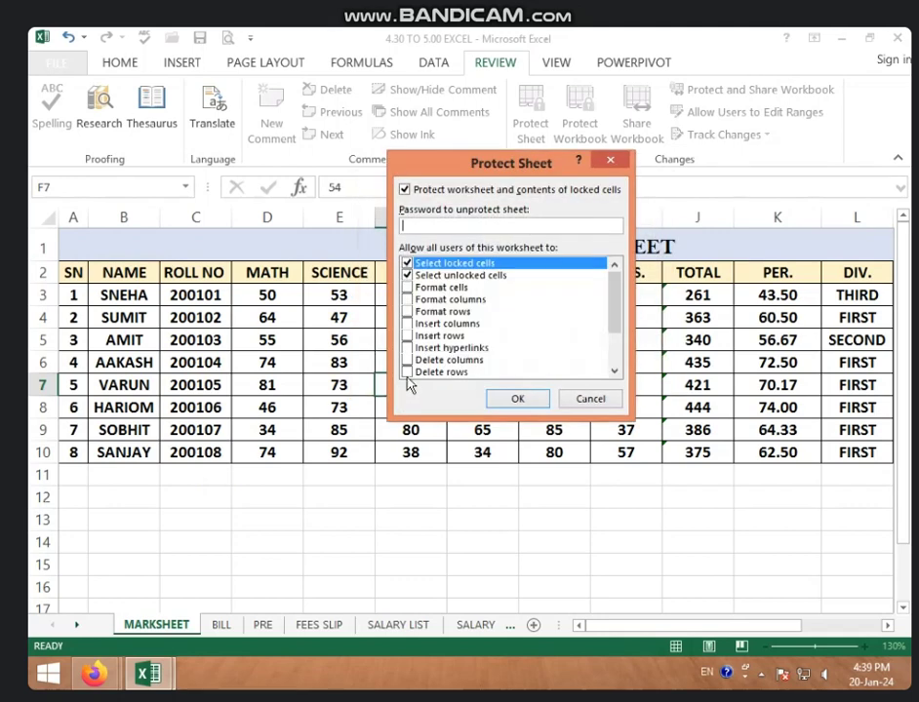
type("4")
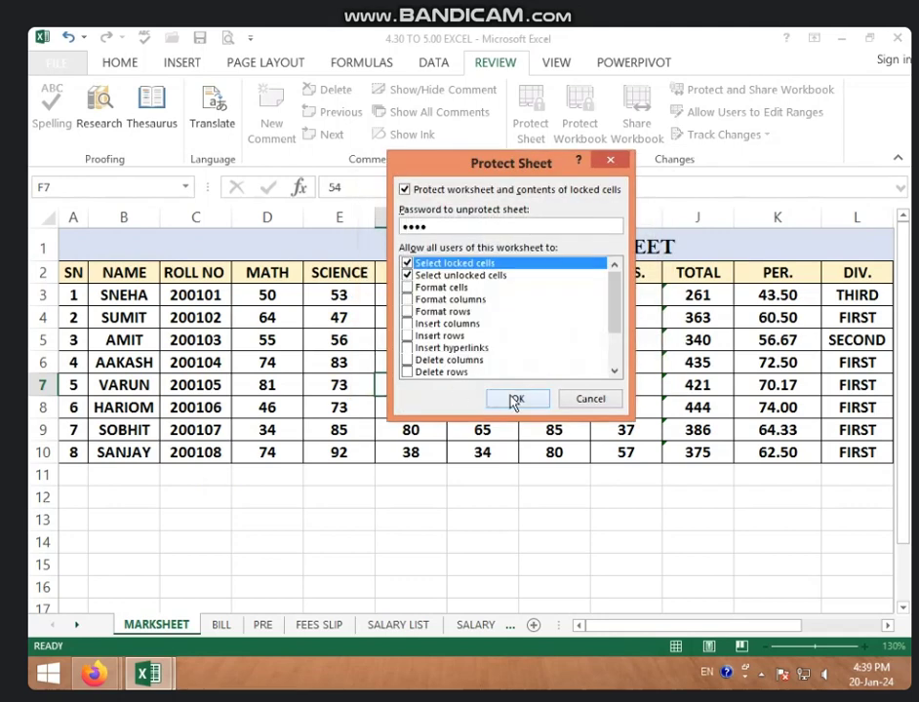
left_click(517, 399)
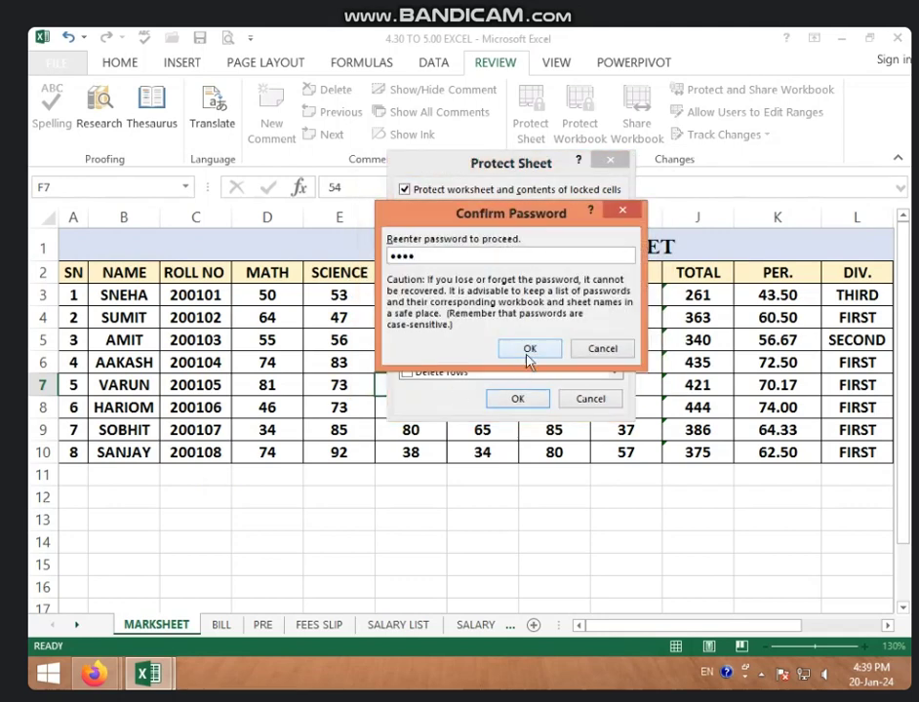
left_click(528, 349)
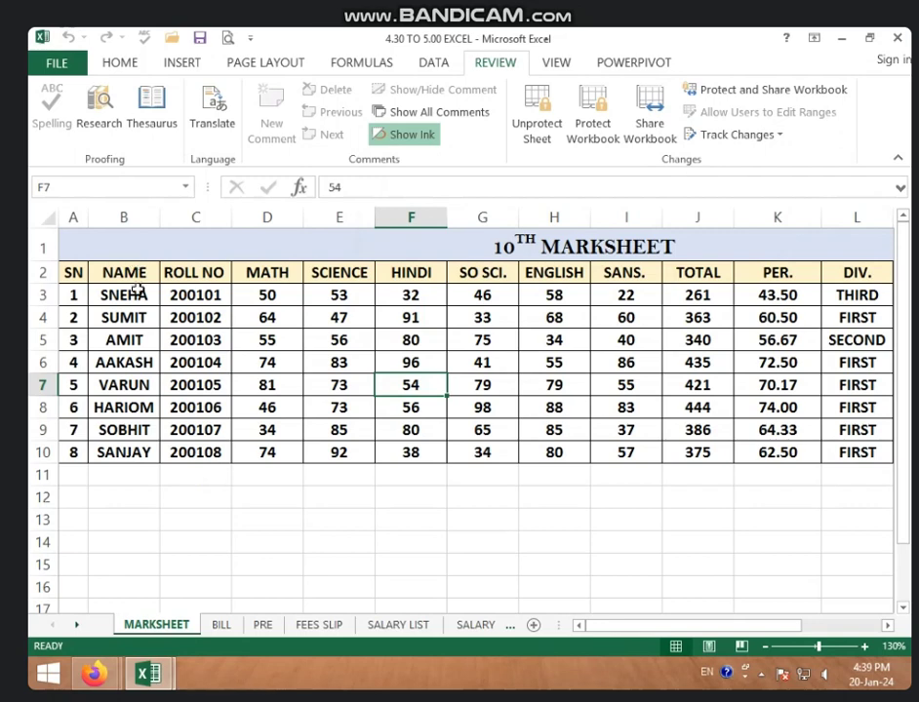
- After G8 is refused as locked, unlock the name range and change SNEHA to SOHAN in B3
double_click(475, 409)
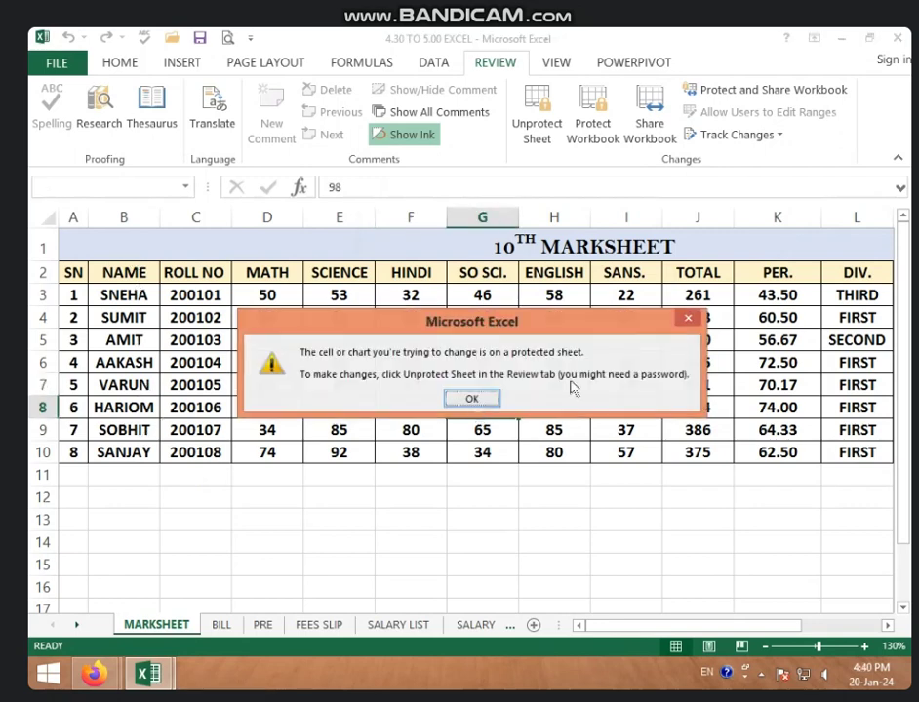
left_click(689, 319)
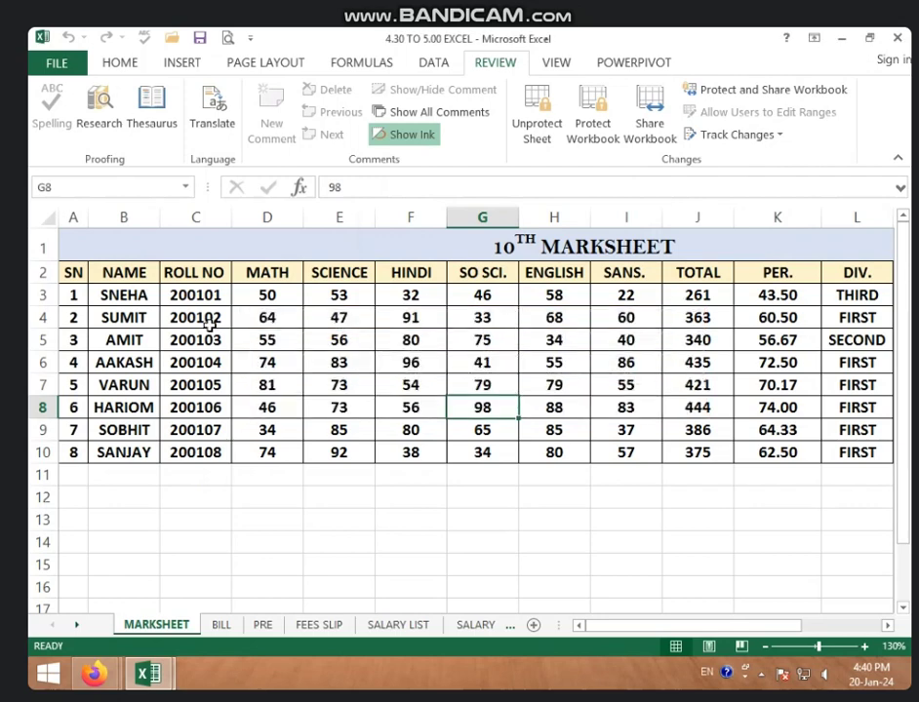
double_click(143, 294)
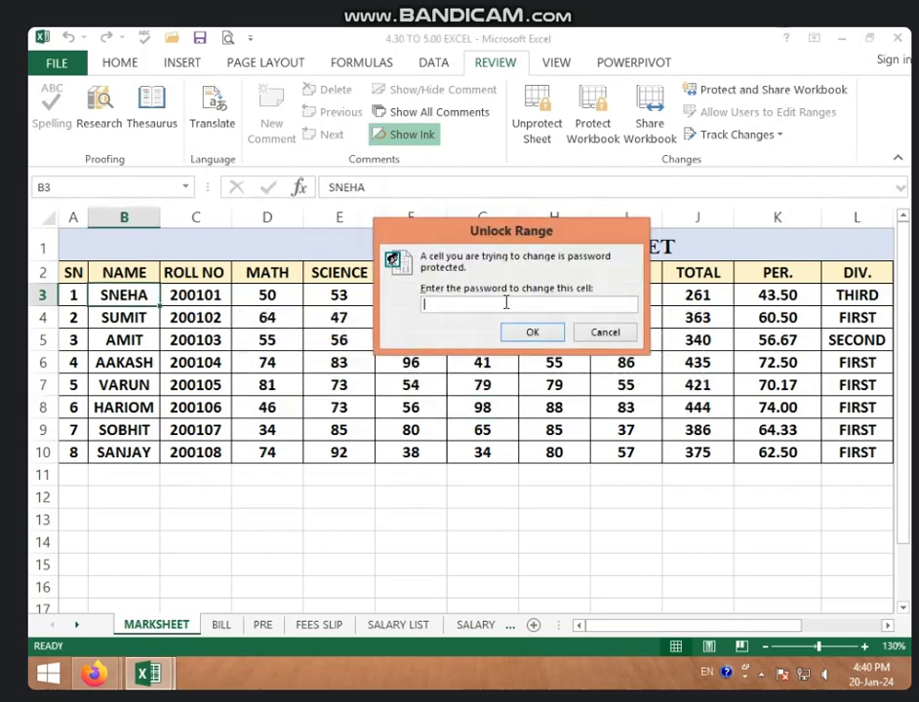
left_click(519, 335)
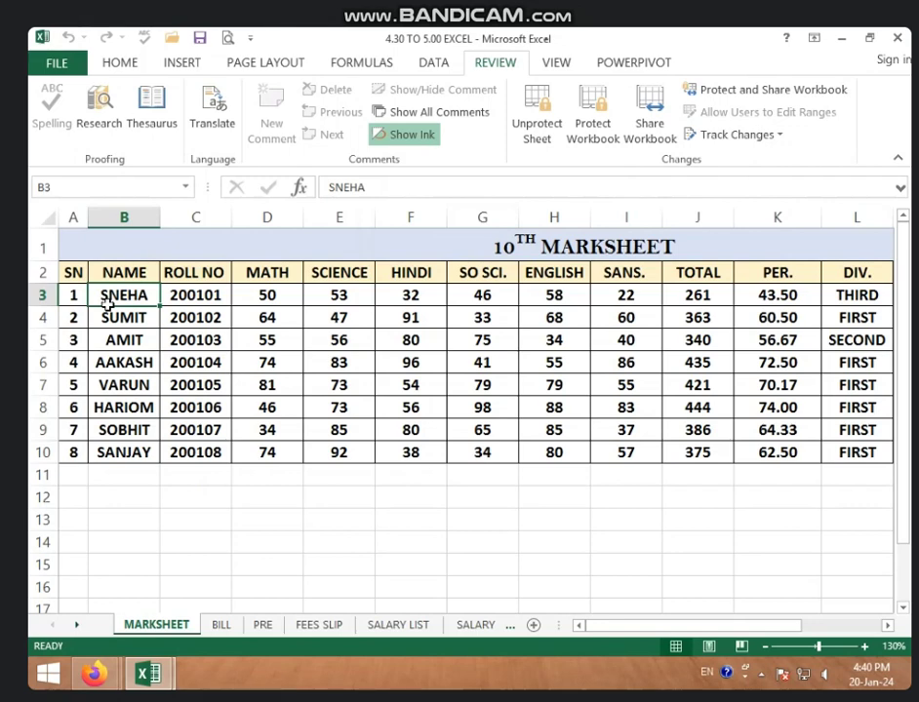
type("SOH")
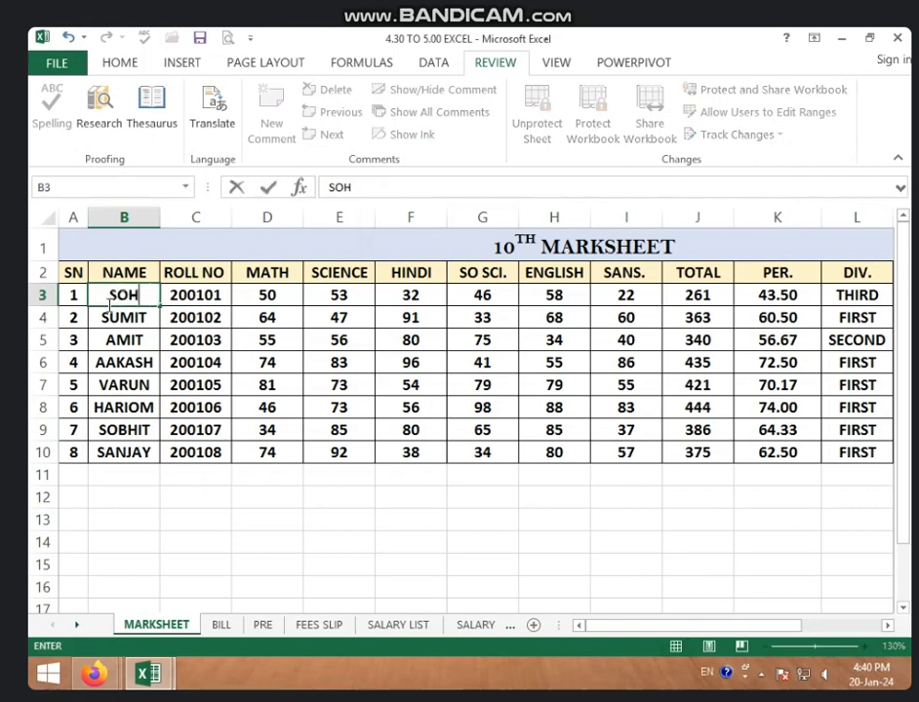
type("AN")
left_click(200, 366)
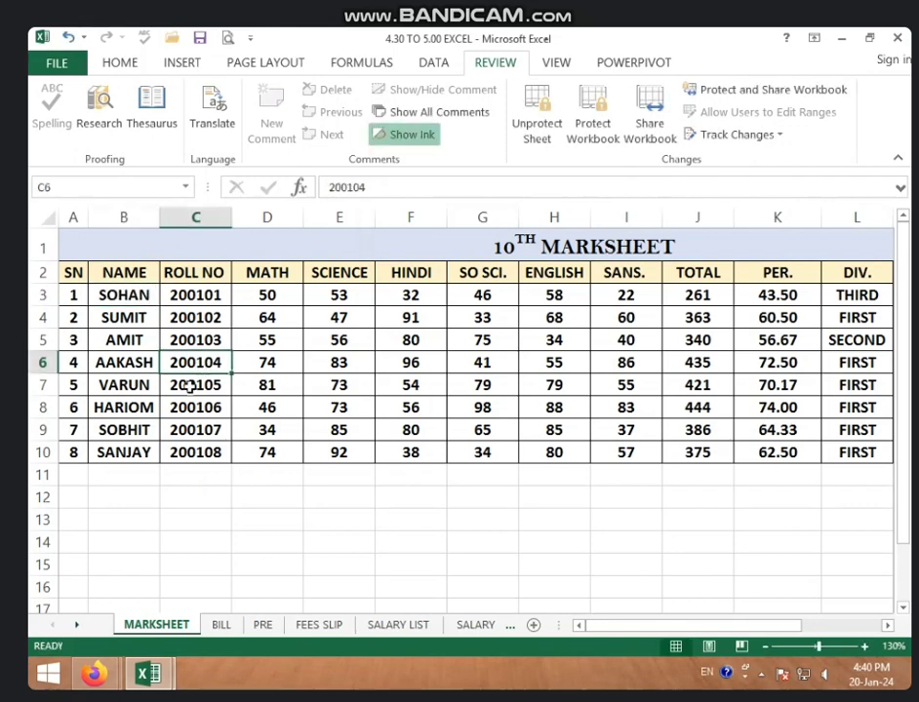
- Confirm locked cell E4 in C3:K10 can't be deleted, then request Unprotect Sheet
left_click(263, 391)
left_click_drag(222, 298, 800, 446)
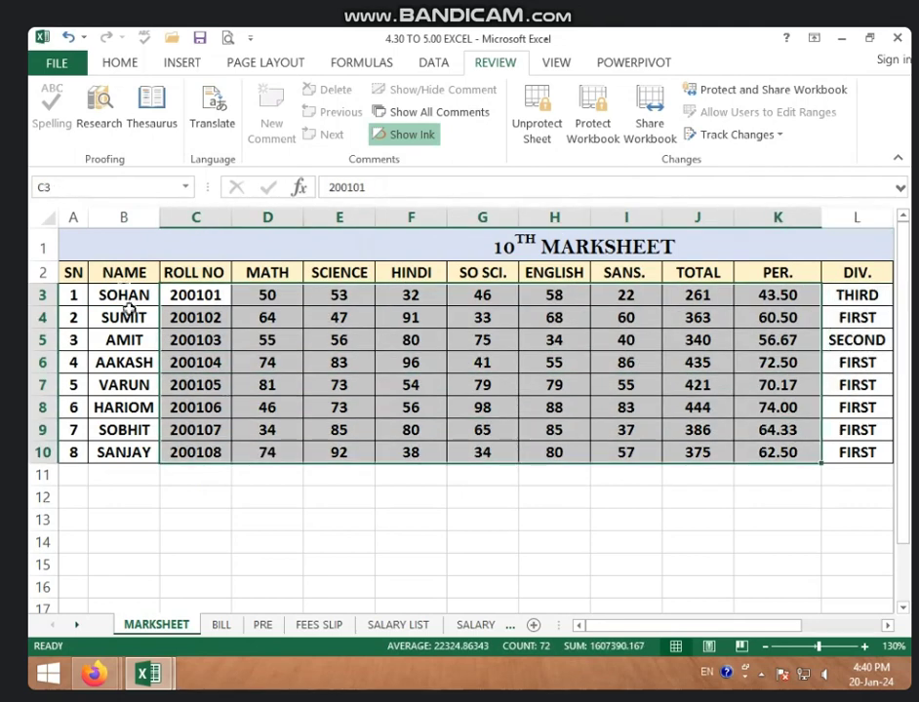
left_click(339, 317)
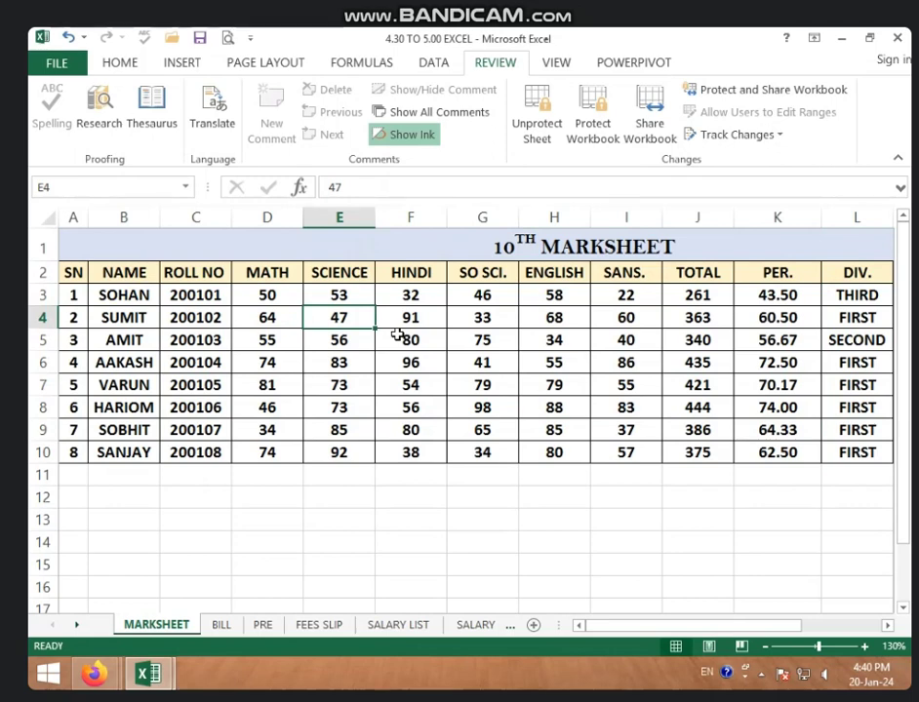
key("Delete")
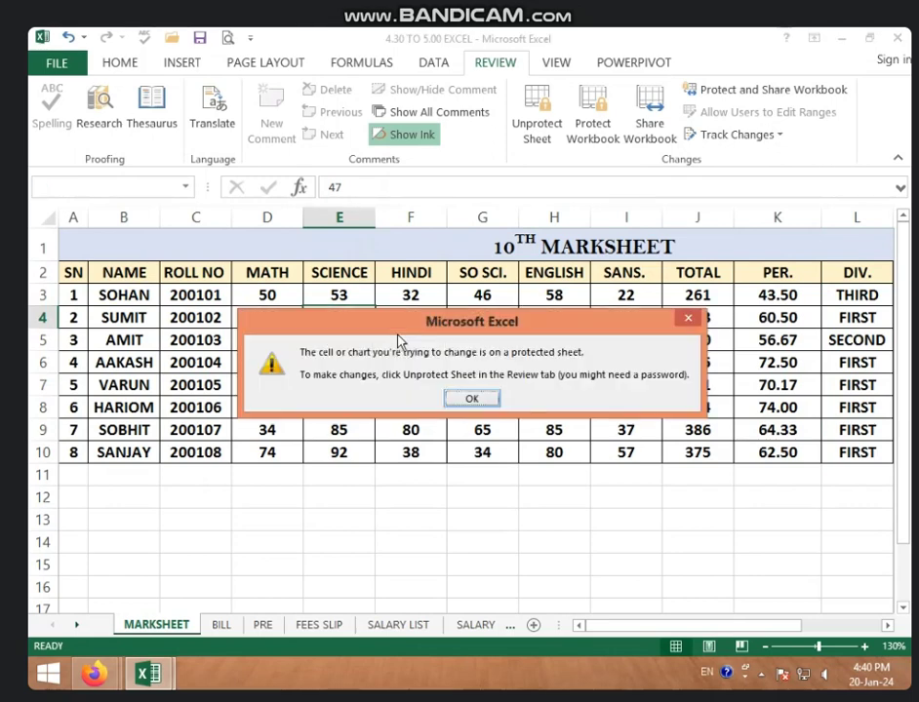
left_click(688, 318)
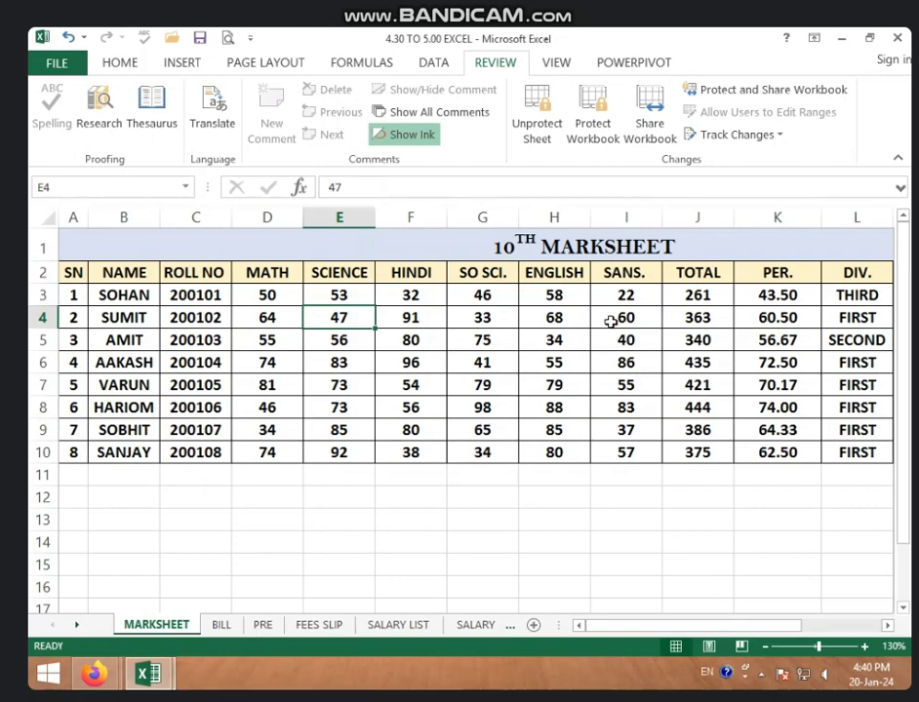
left_click(544, 136)
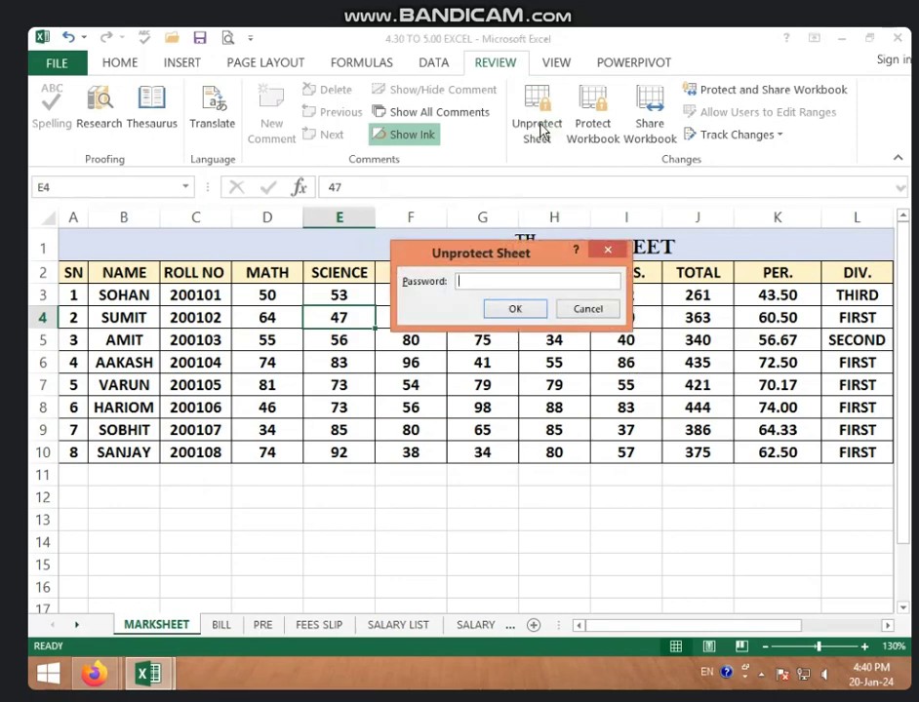
- Unprotect MARKSHEET with the sheet password, then select B3 holding SOHAN
left_click(519, 307)
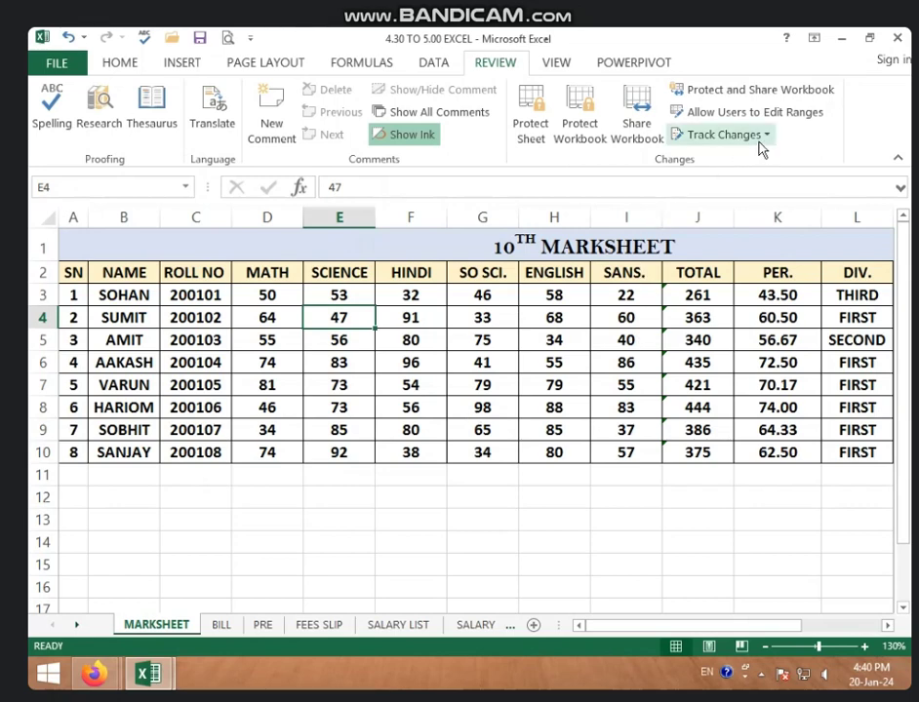
left_click(141, 294)
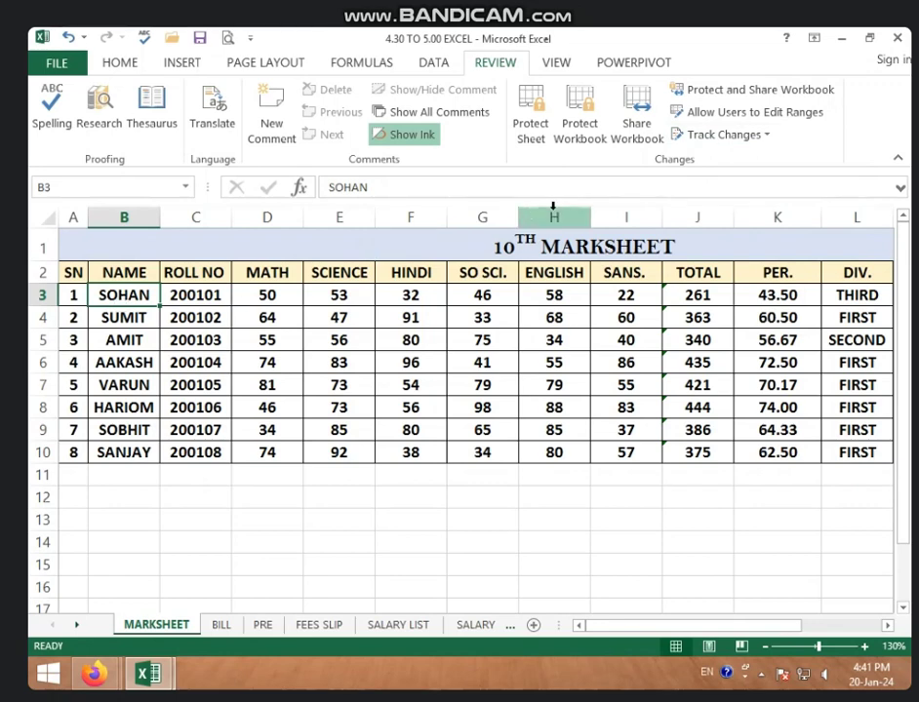
- Enable Track changes while editing for the NAME cells $B$2:$B$10 and save the workbook as shared
left_click(767, 136)
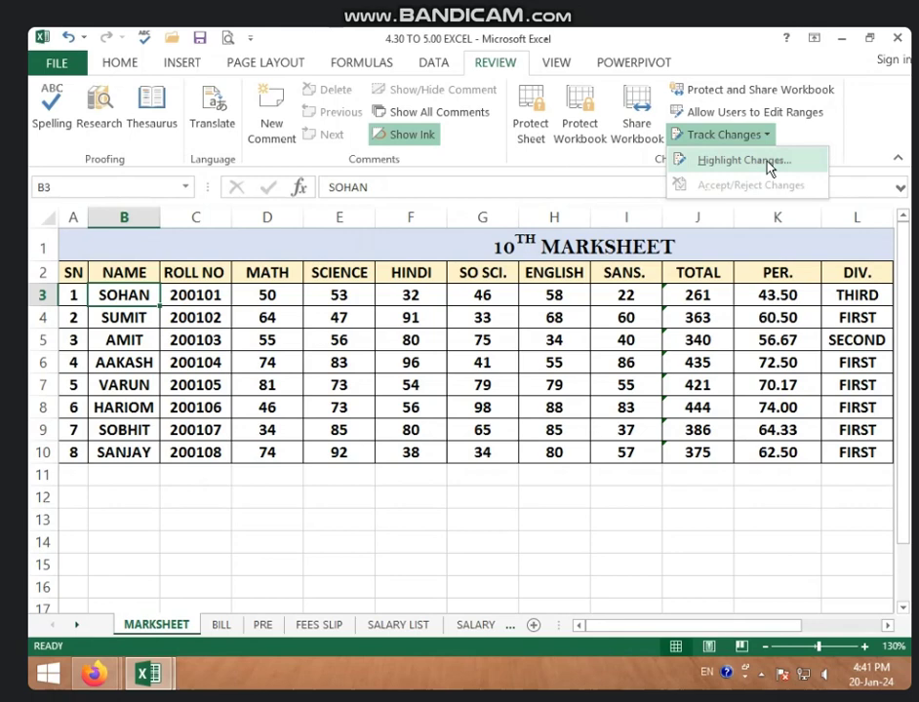
left_click(761, 162)
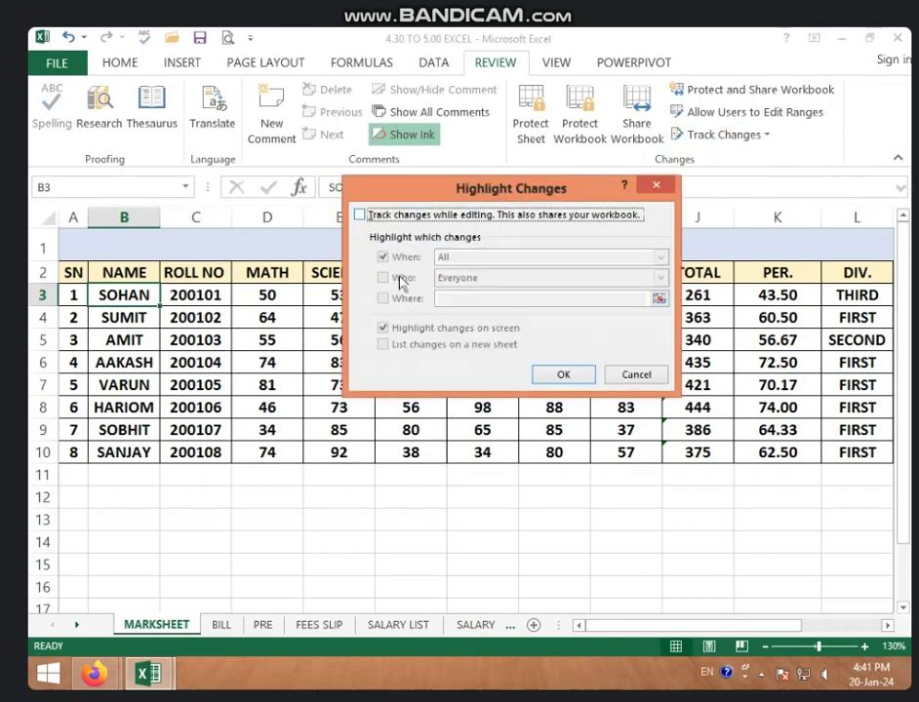
left_click(359, 214)
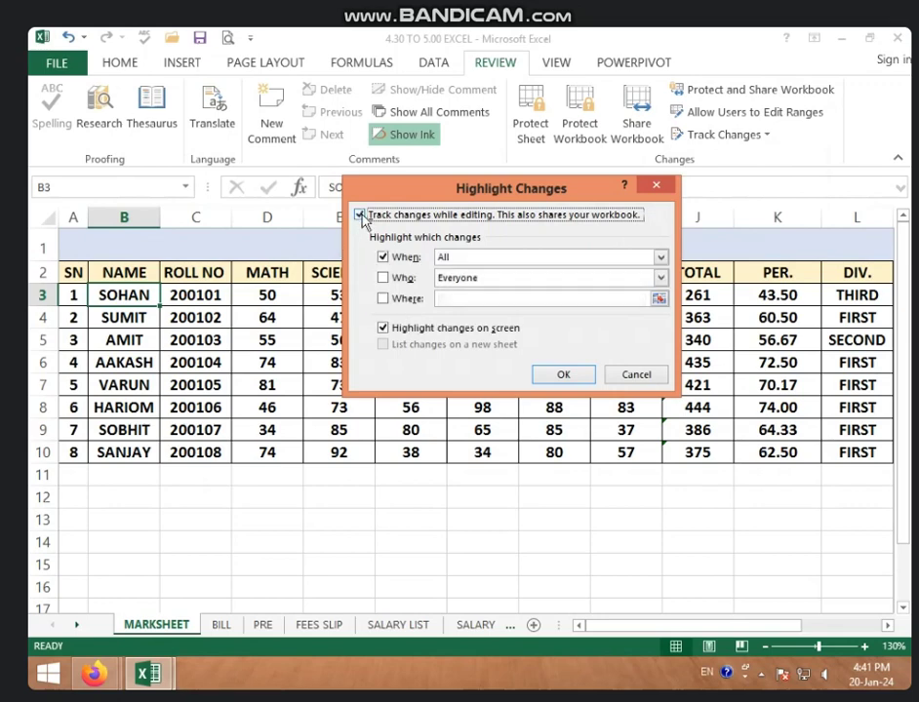
left_click(447, 299)
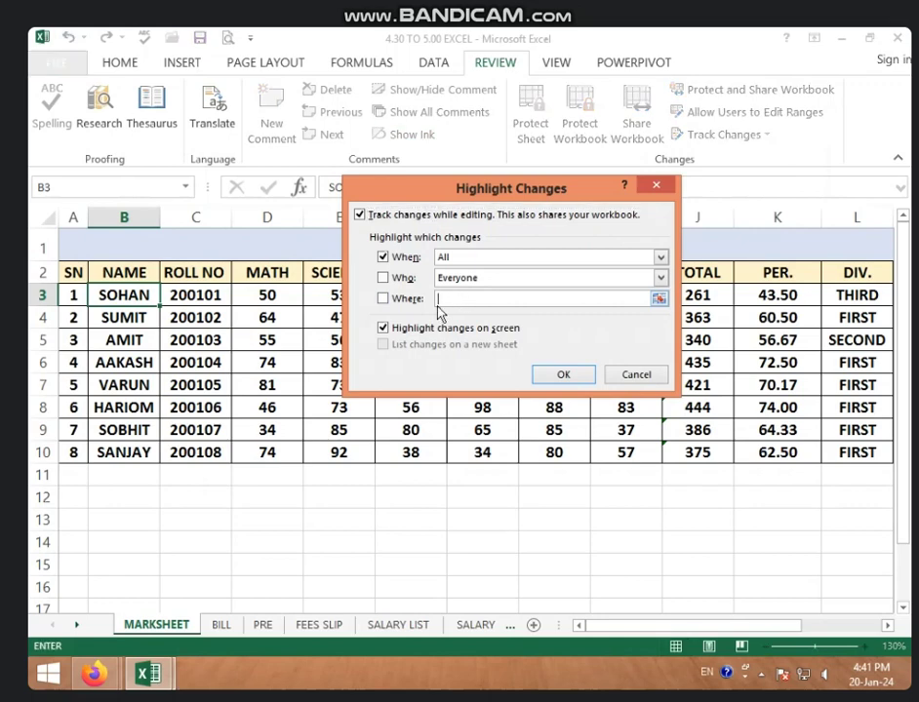
left_click(117, 293)
left_click_drag(128, 271, 136, 451)
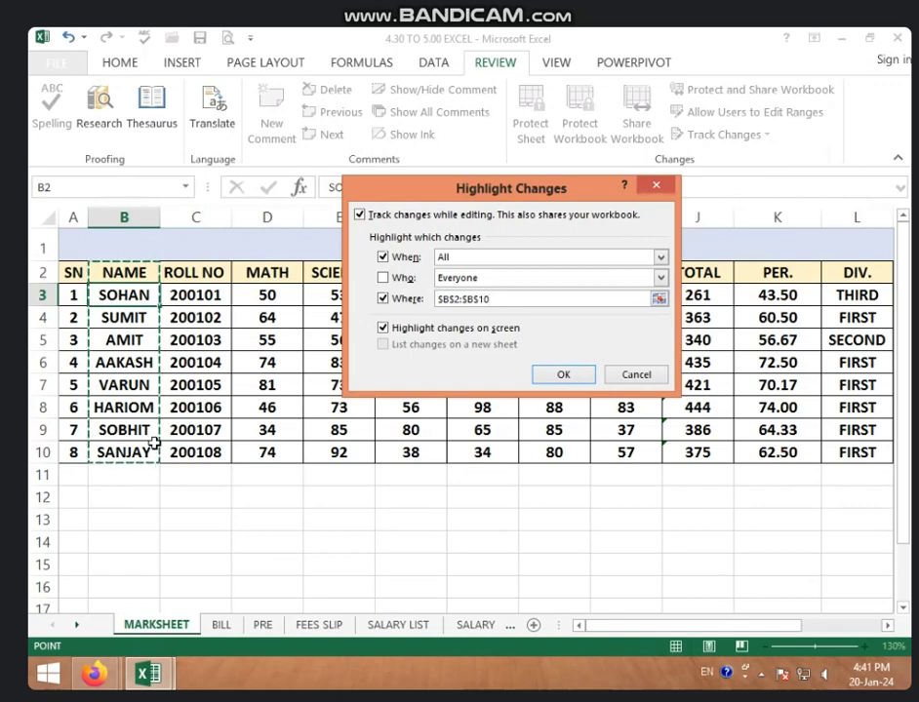
left_click(565, 378)
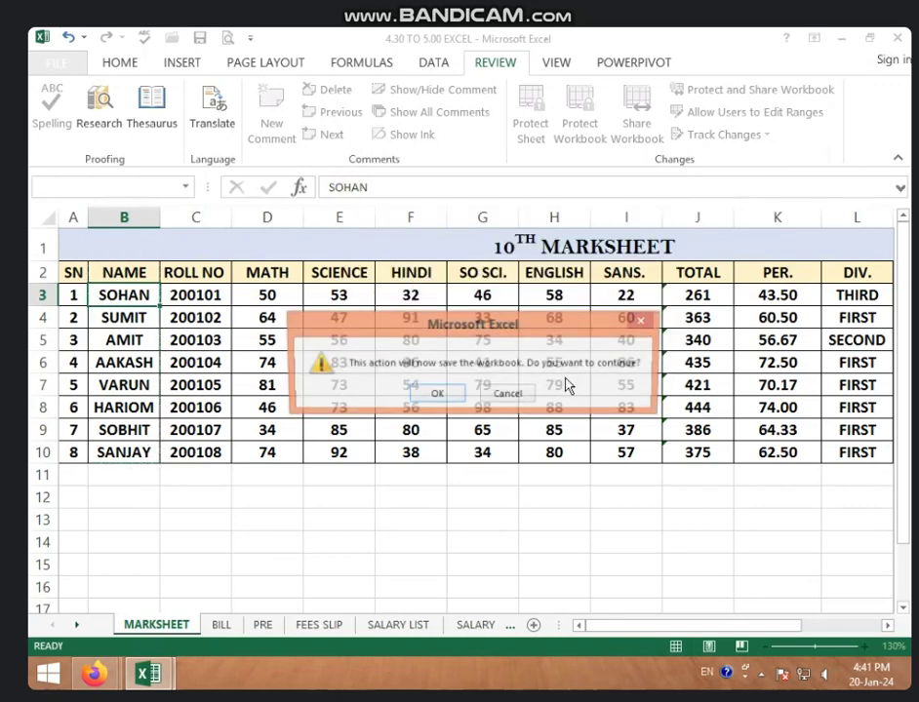
left_click(435, 395)
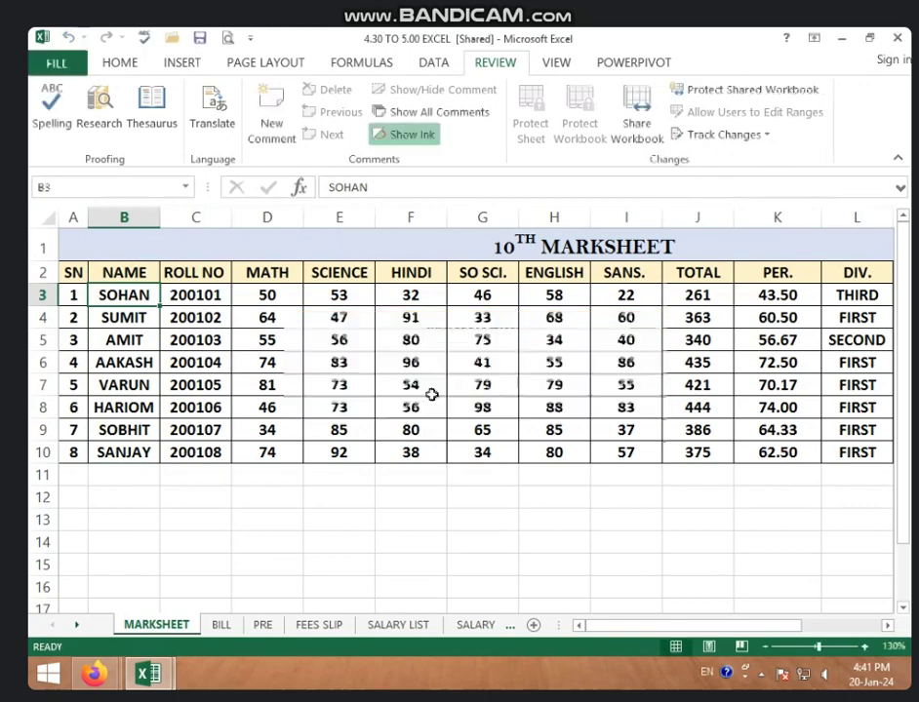
- Replace SOHAN with SOURABH in cell B3, correcting typos along the way
left_click(424, 382)
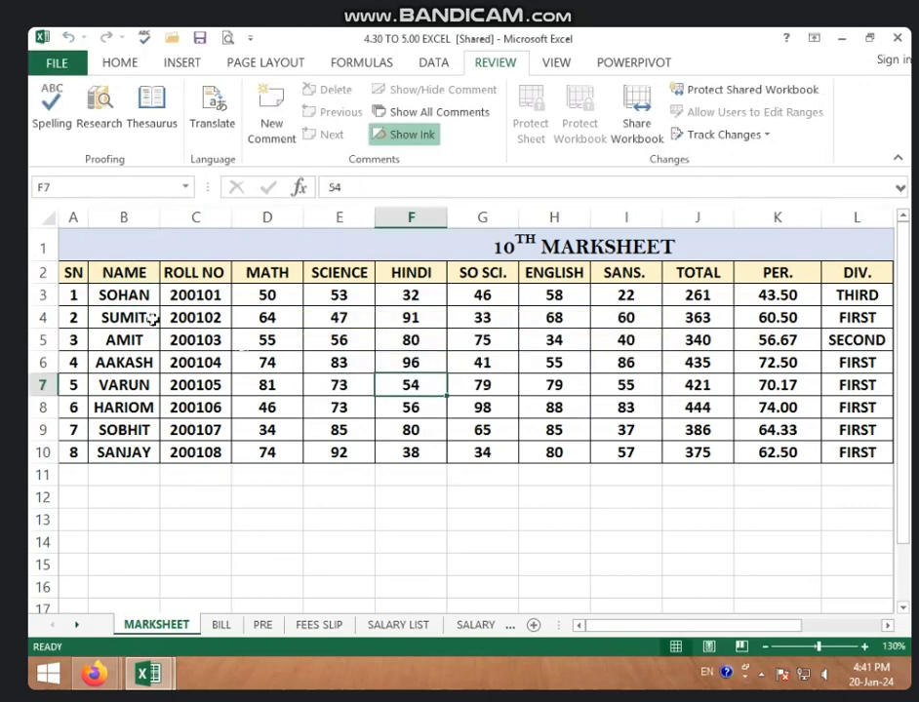
left_click(134, 296)
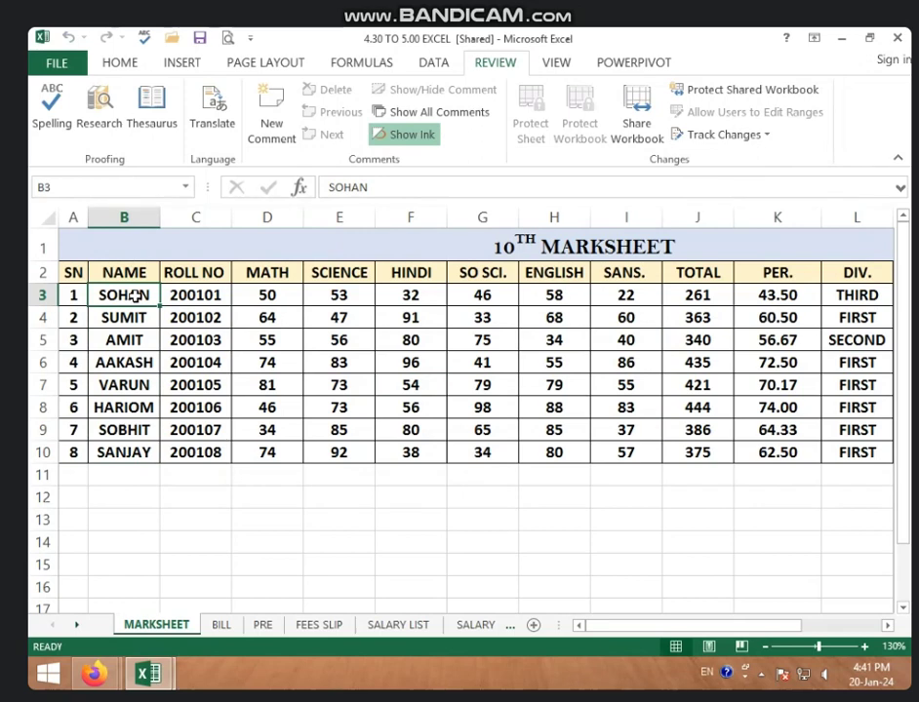
type("S")
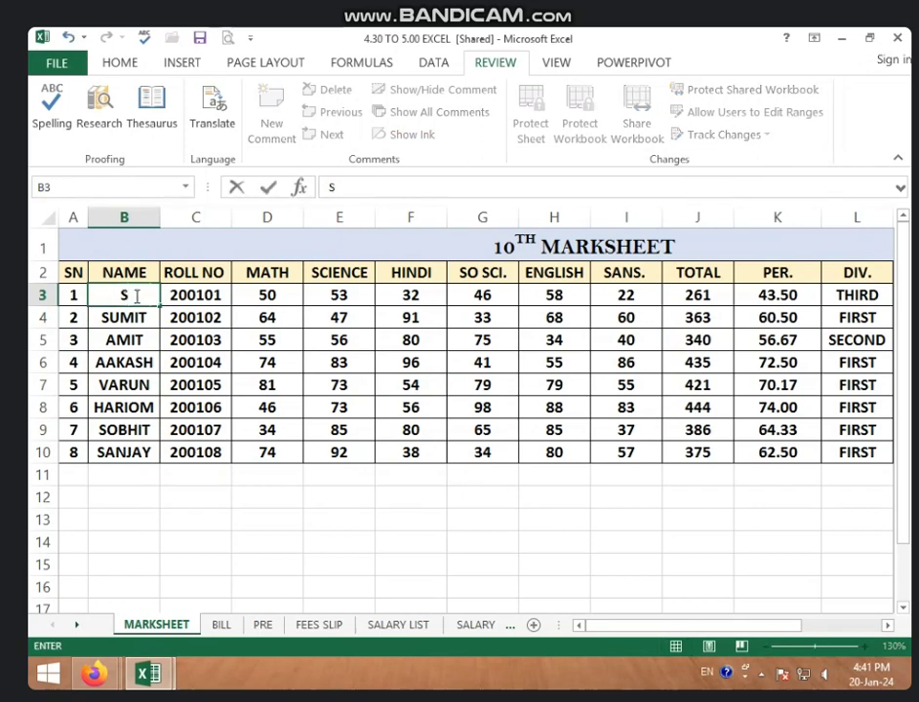
type("OBHIT")
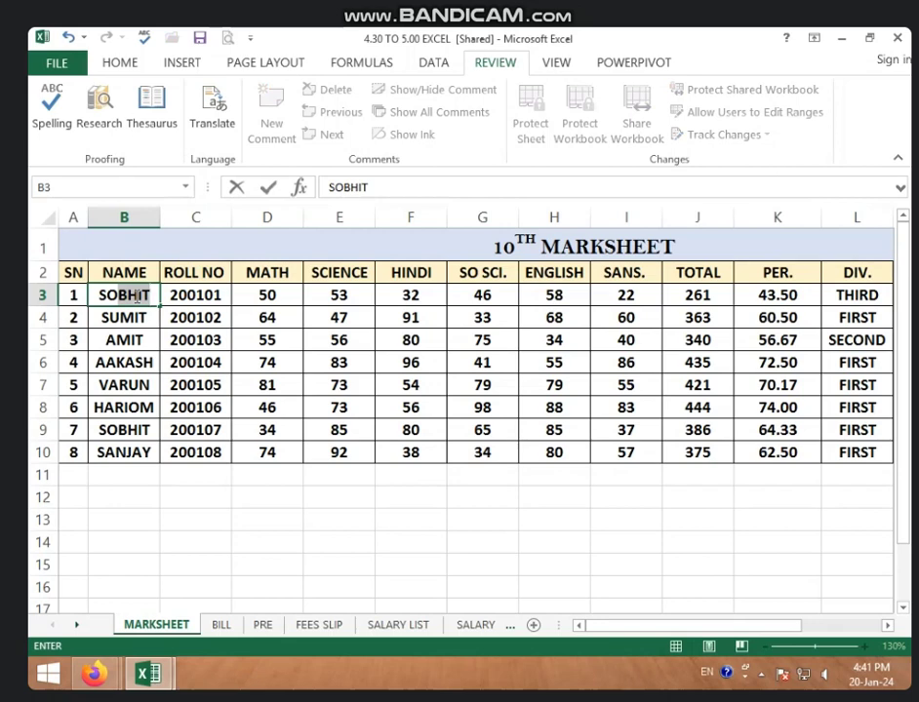
key("BackSpace")
key("BackSpace")
key("BackSpace")
key("BackSpace")
key("BackSpace")
type("OU")
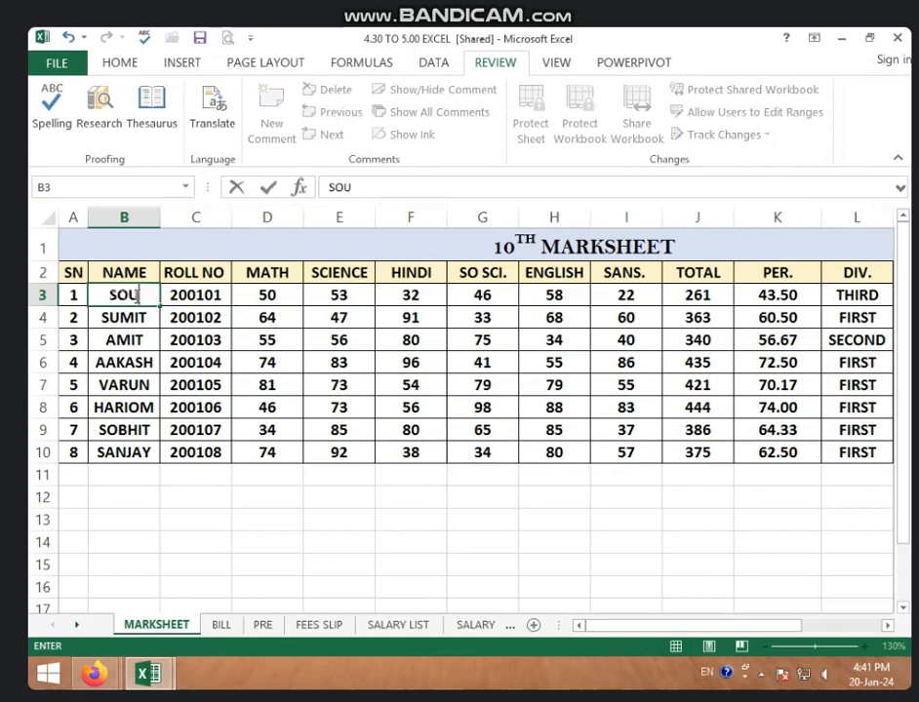
type("RABH")
key("BackSpace")
type("BH")
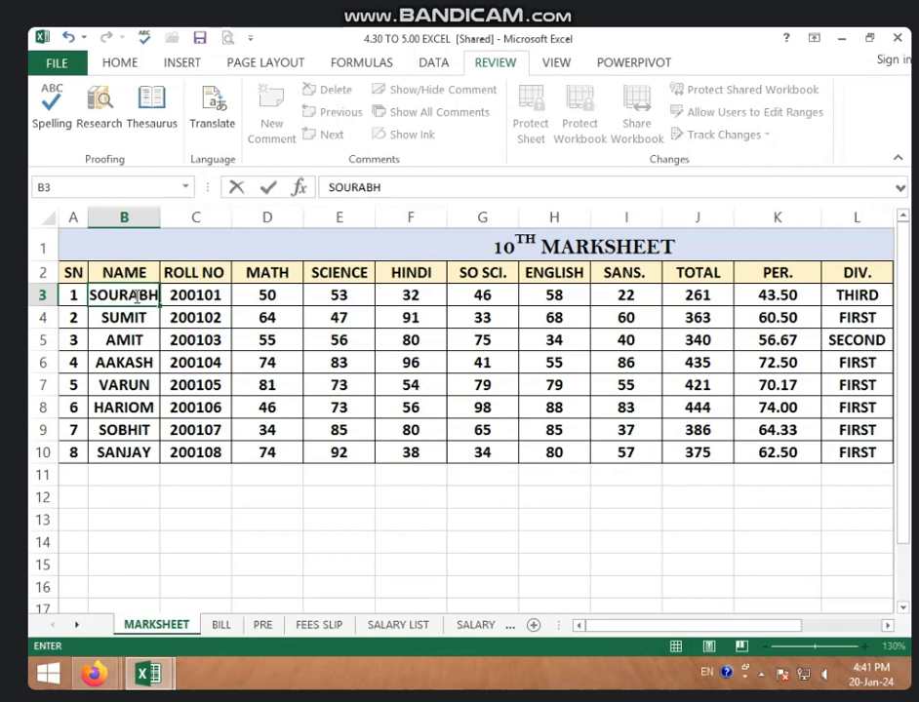
left_click(279, 376)
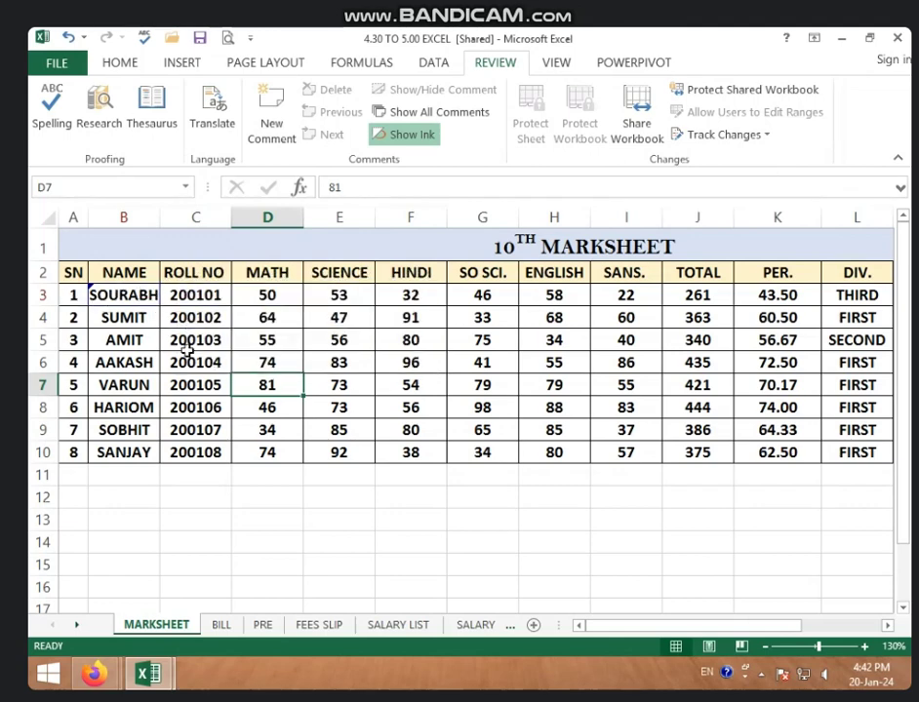
- Replace AMIT with VIJAY in cell B5
left_click(143, 340)
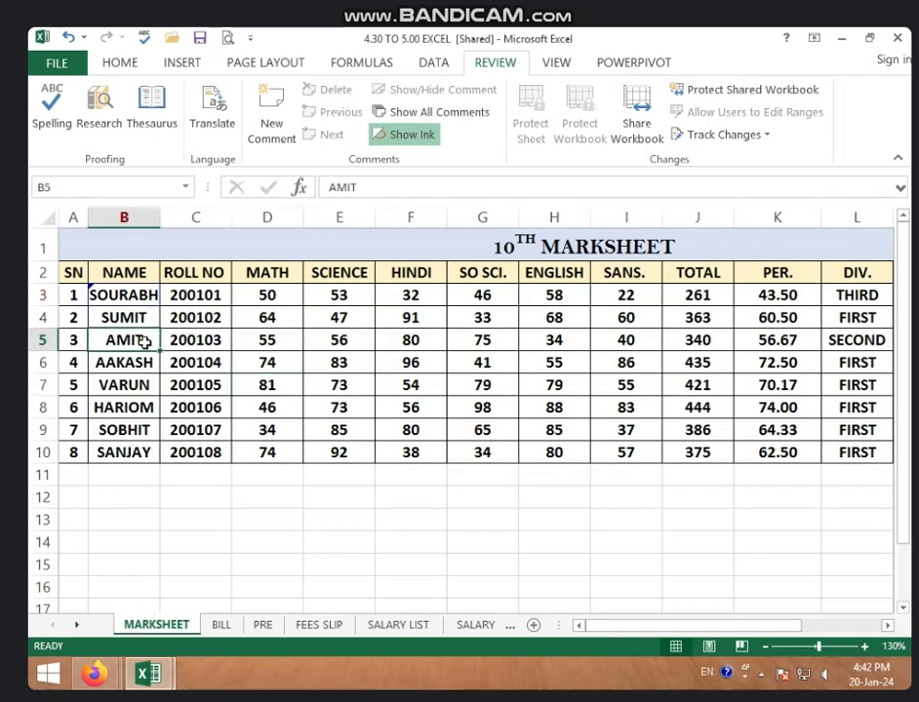
type("B")
key("BackSpace")
type("V")
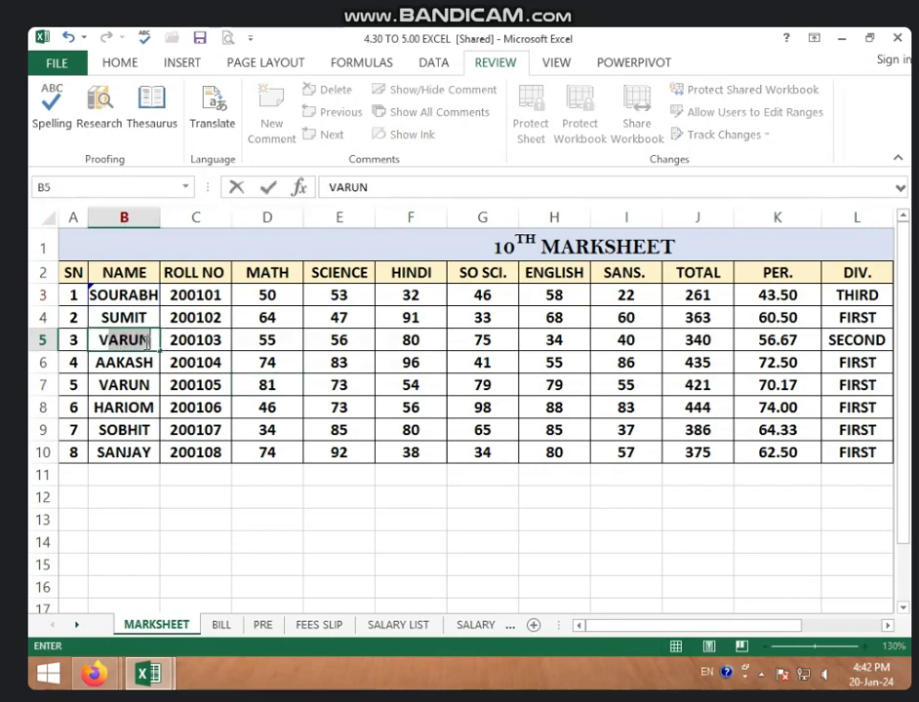
type("IJAY")
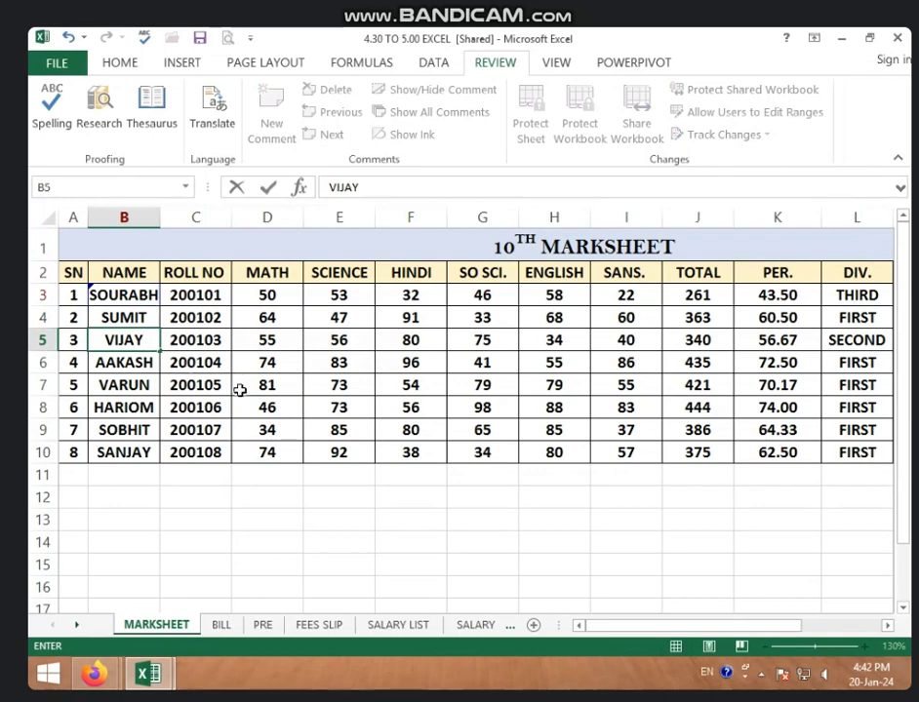
left_click(267, 426)
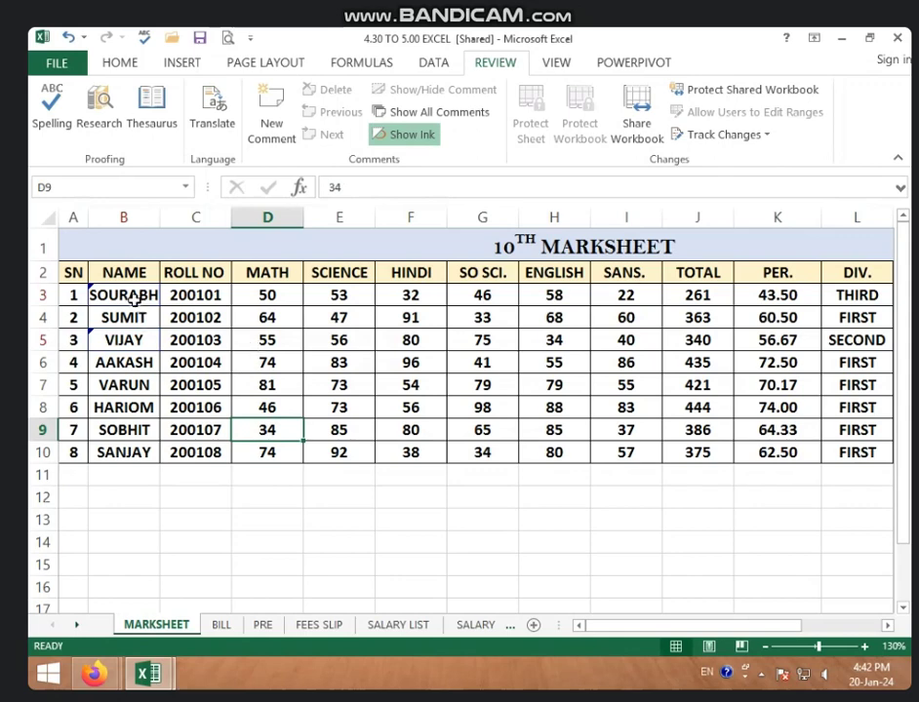
mouse_move(132, 297)
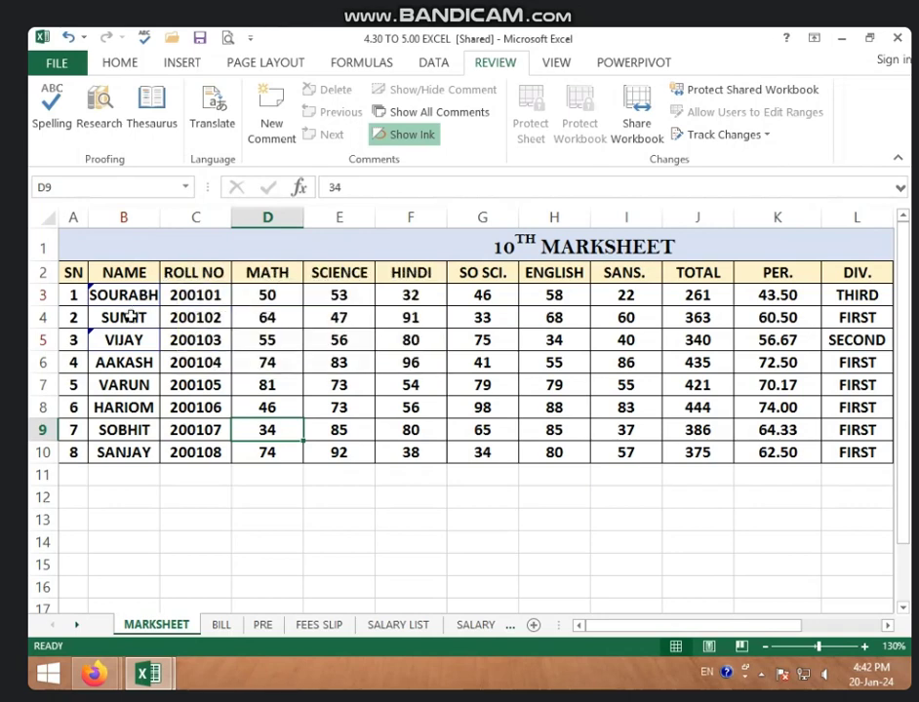
- Review everyone's tracked changes and reject the SOURABH edit in B3, restoring SOHAN
mouse_move(126, 338)
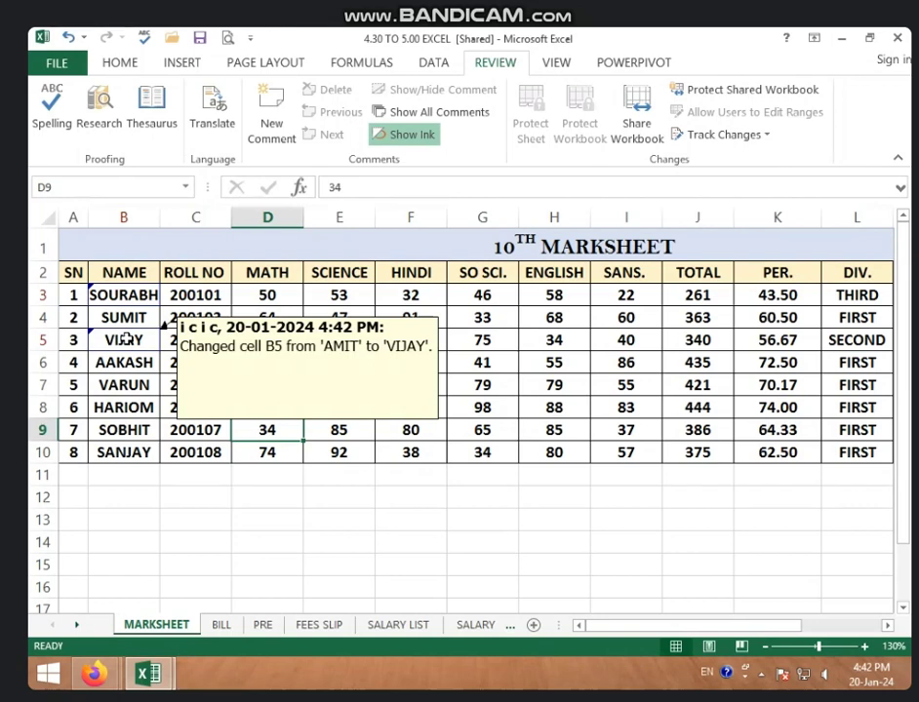
left_click(122, 295)
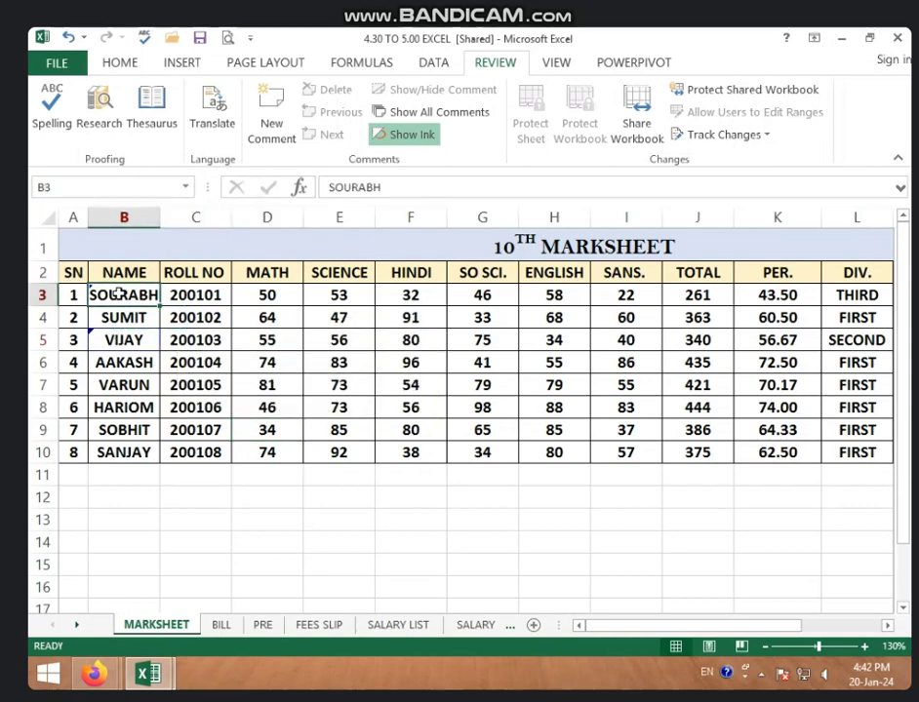
left_click(773, 138)
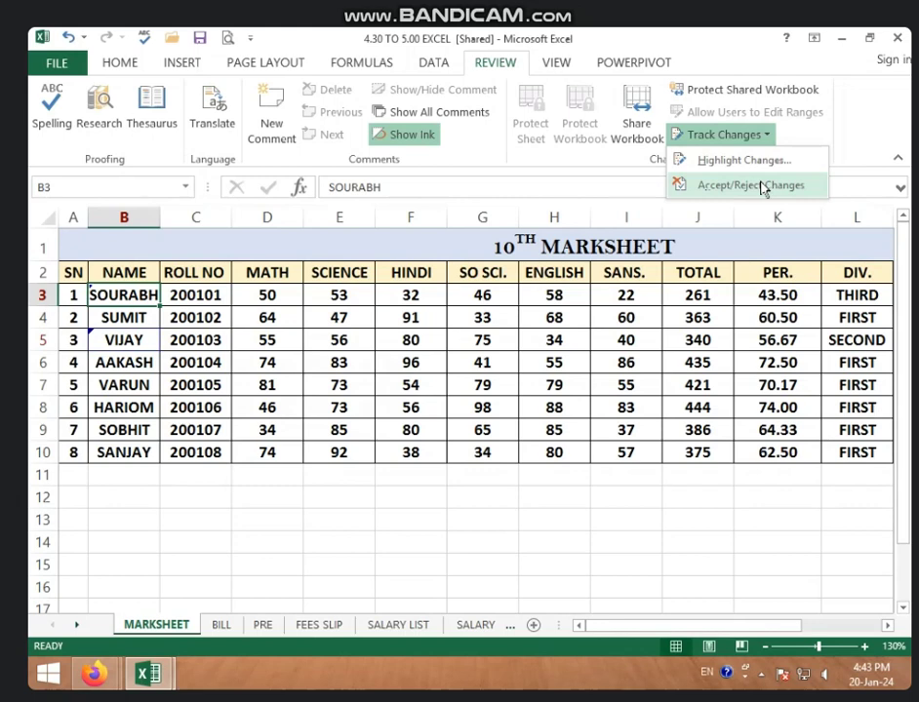
left_click(763, 188)
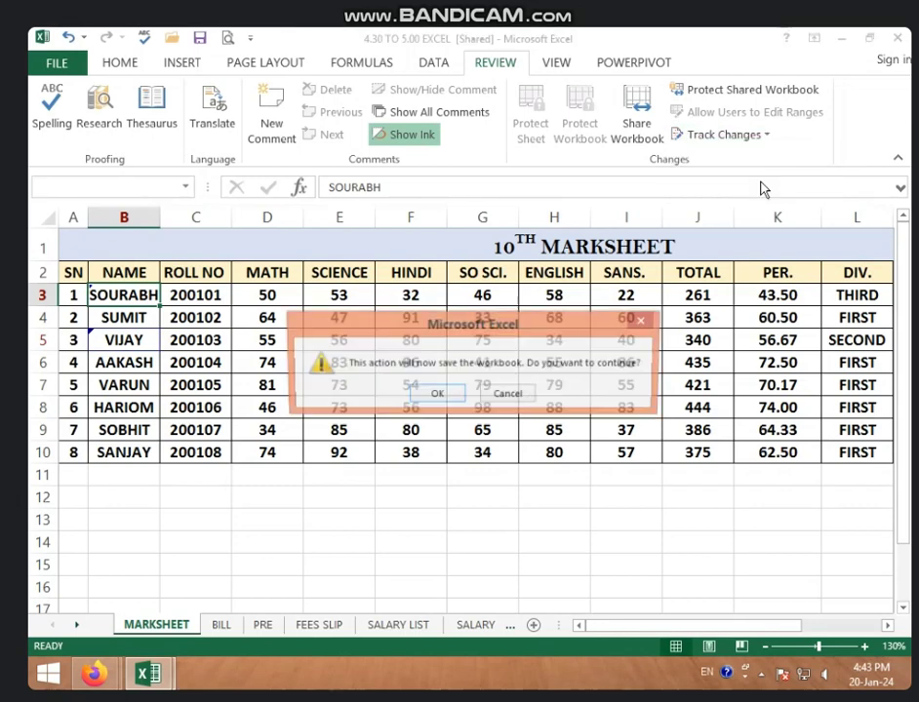
left_click(436, 394)
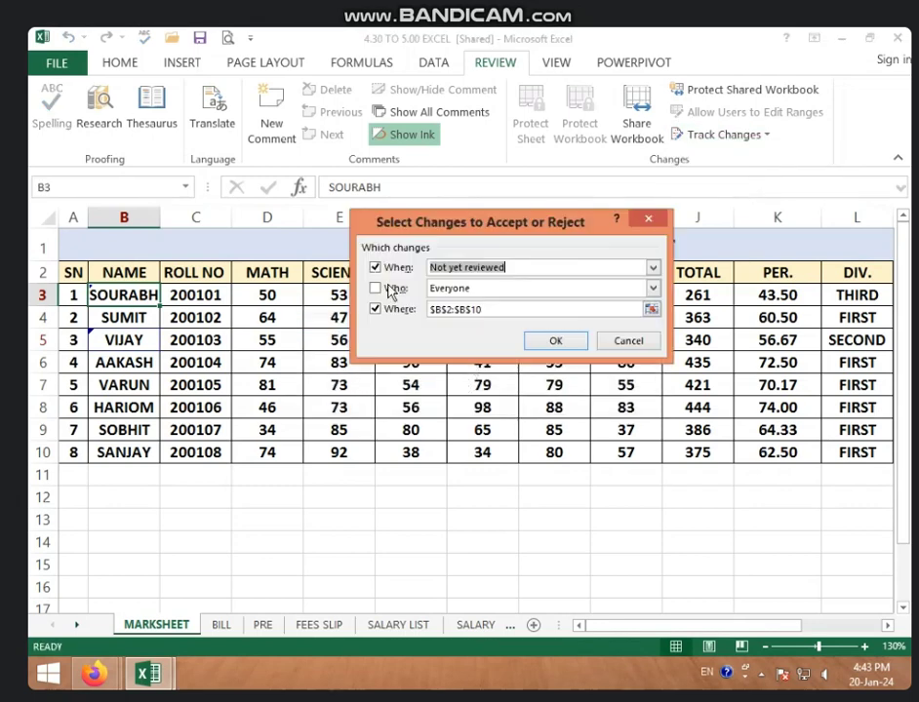
left_click(391, 290)
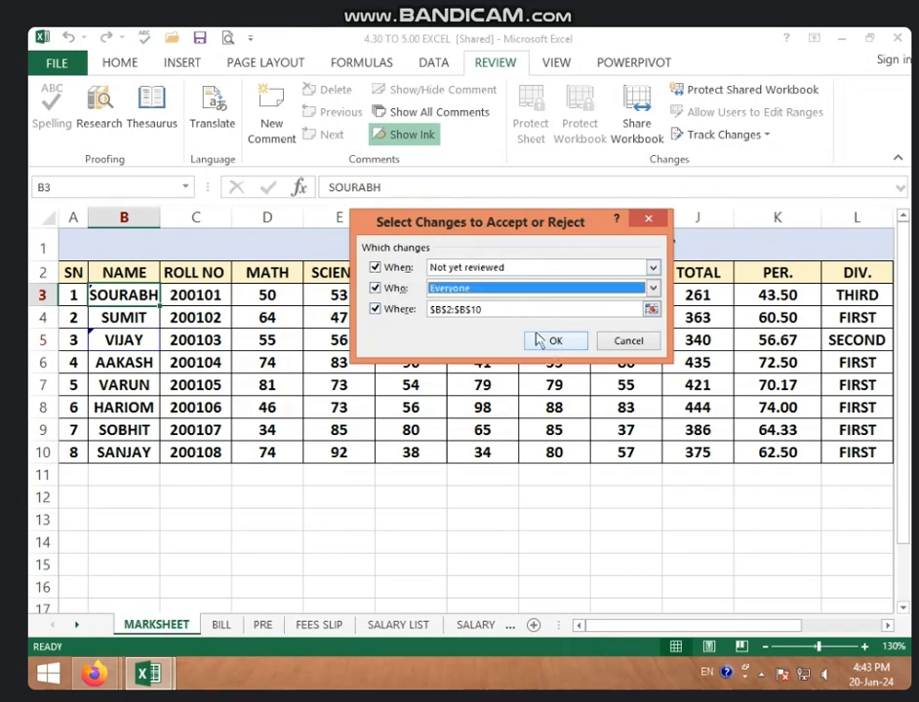
left_click(554, 343)
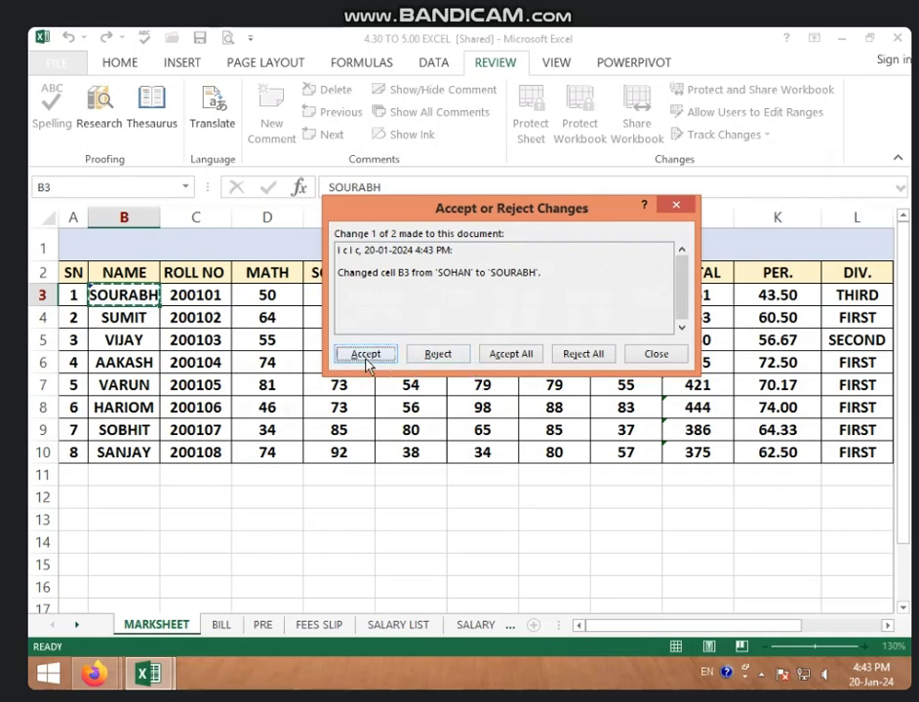
left_click(436, 355)
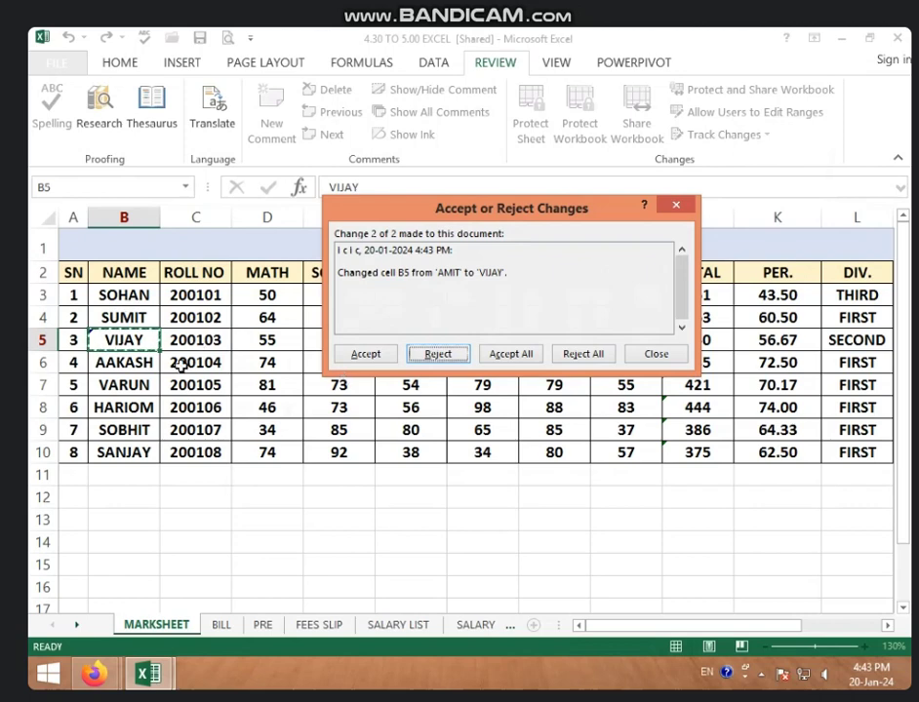
- Accept the VIJAY change in B5, then recheck everyone's changes and find none remaining
left_click(377, 356)
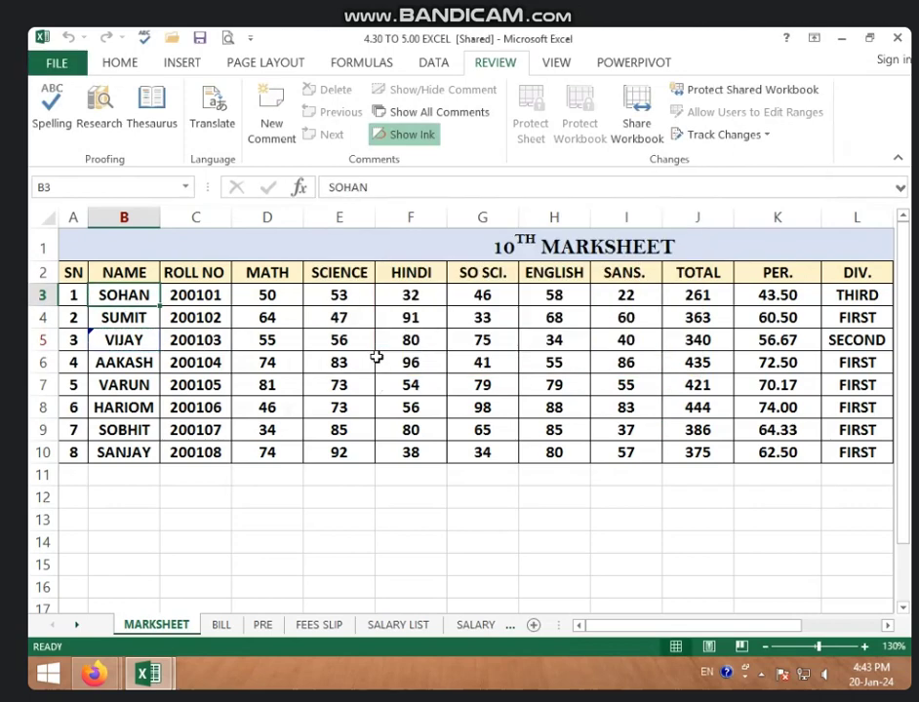
left_click(147, 341)
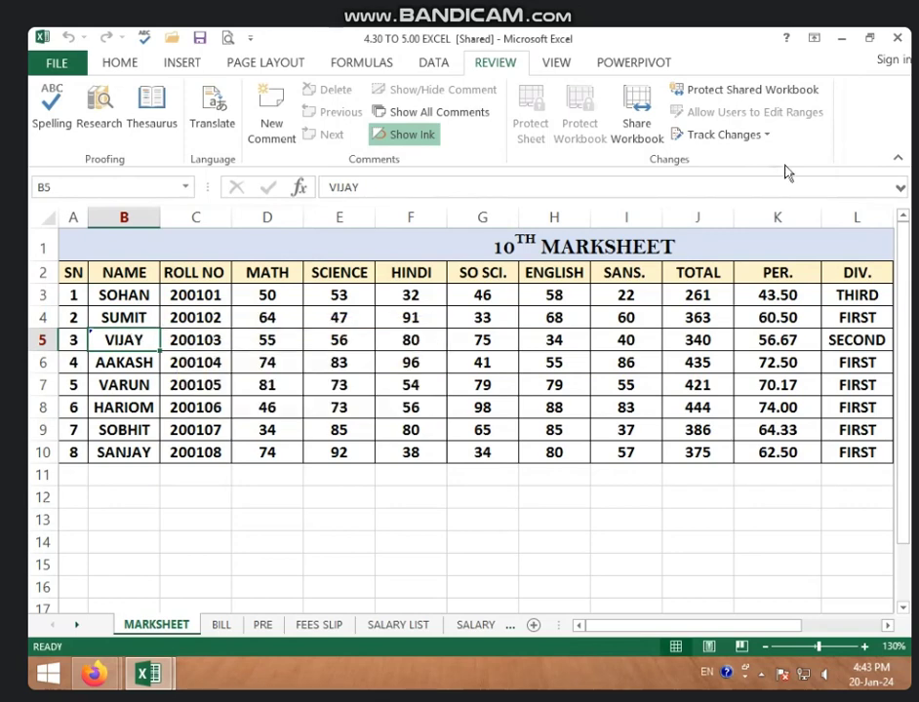
left_click(753, 143)
left_click(741, 186)
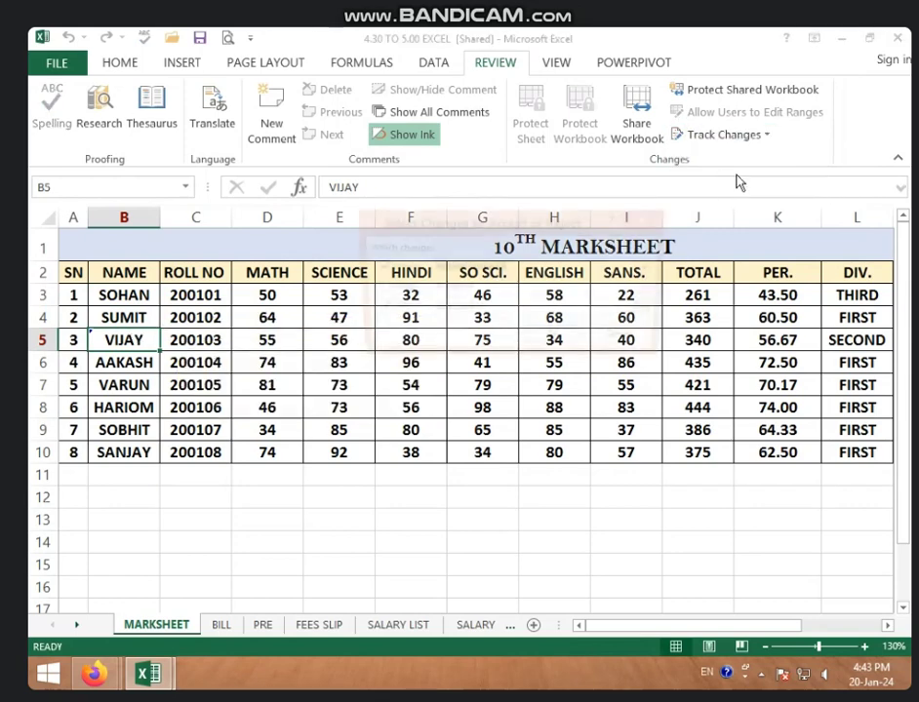
left_click(375, 288)
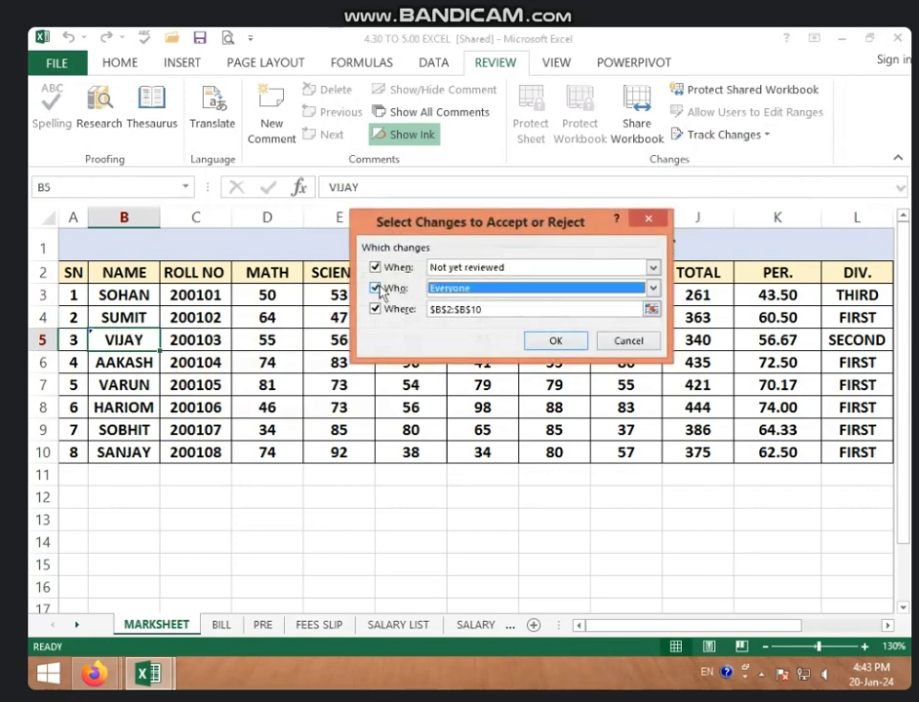
left_click(555, 342)
left_click(482, 394)
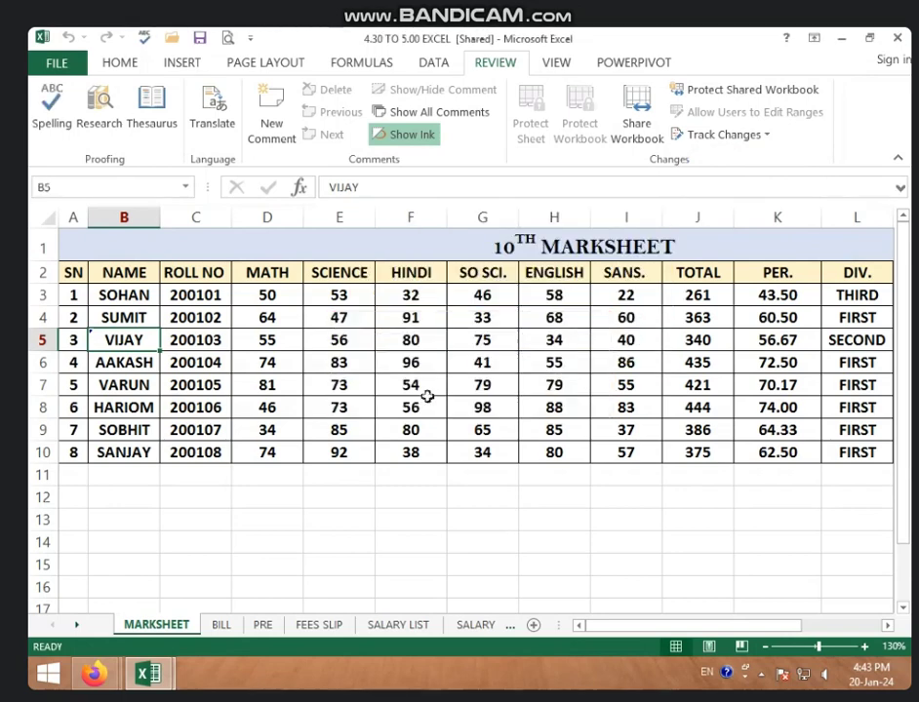
- Rerun the change review for everyone on a chosen cell range, find nothing left, select B3
left_click(271, 384)
left_click(121, 362)
left_click(125, 339)
left_click(722, 135)
left_click(722, 183)
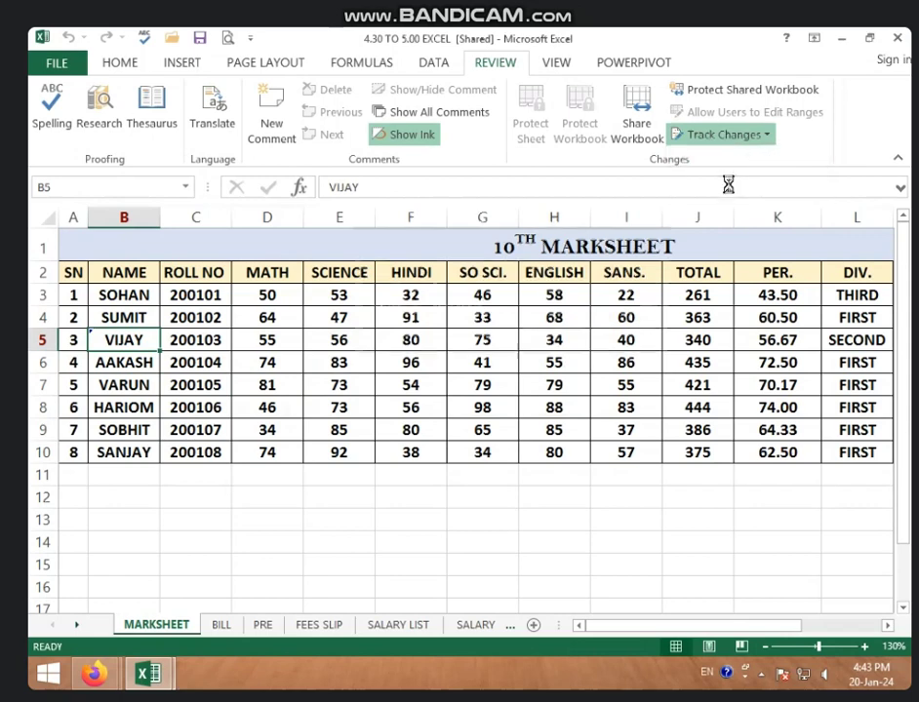
left_click(410, 290)
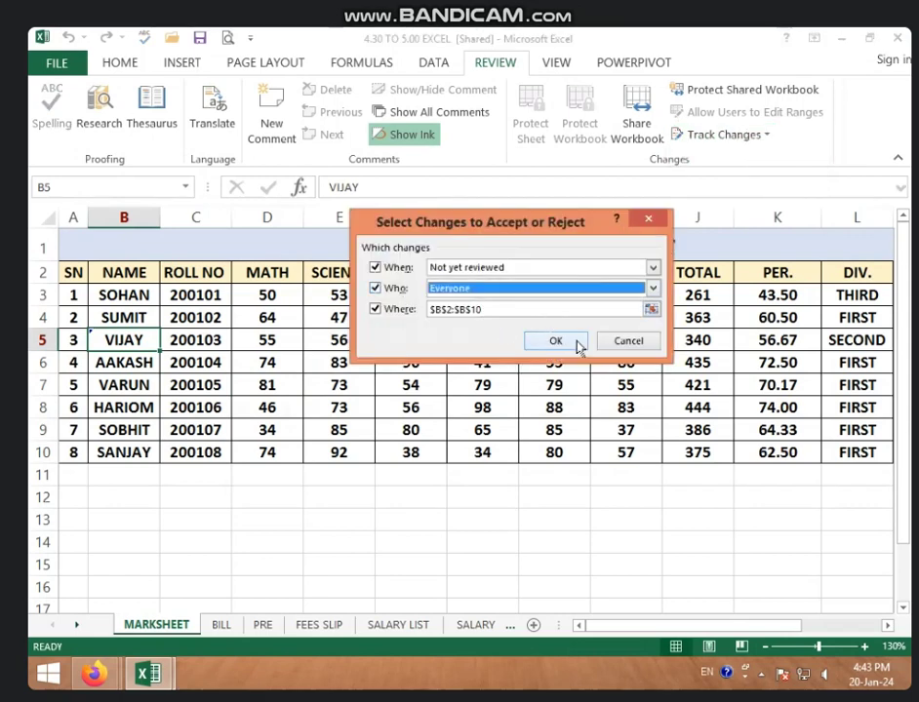
left_click(501, 308)
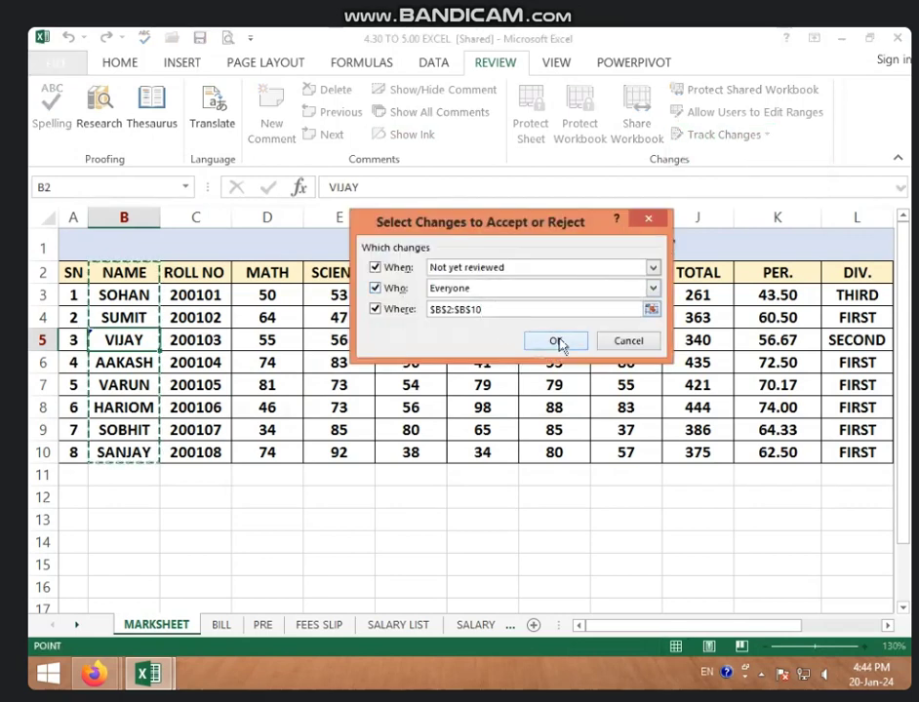
left_click(556, 341)
left_click(473, 394)
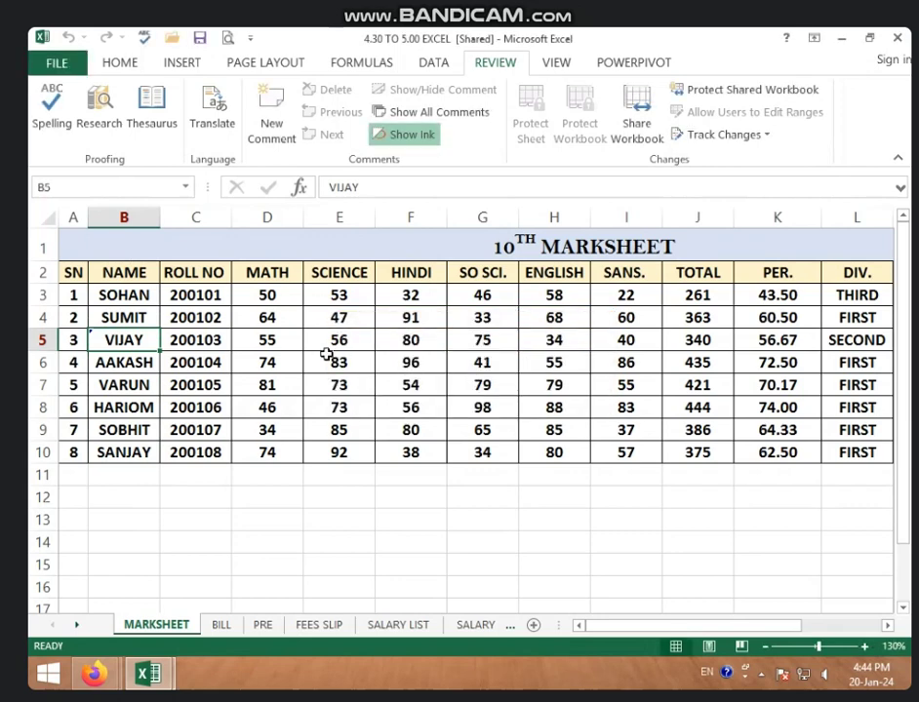
left_click(128, 296)
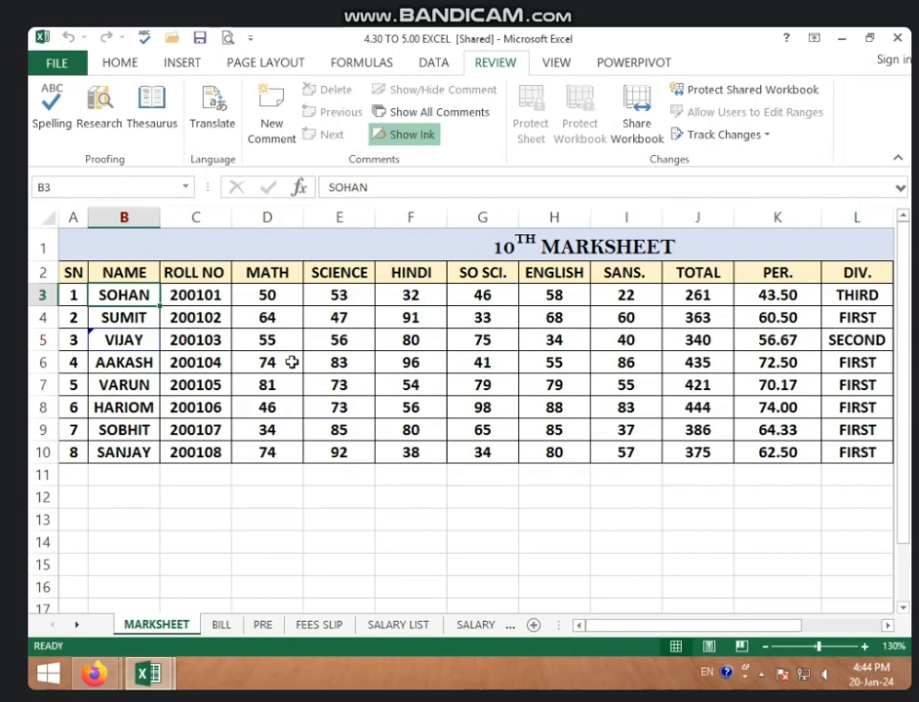
- Minimize the marksheet and Book1 workbooks, refresh the desktop three times, then restore the marksheet from the taskbar
left_click(840, 38)
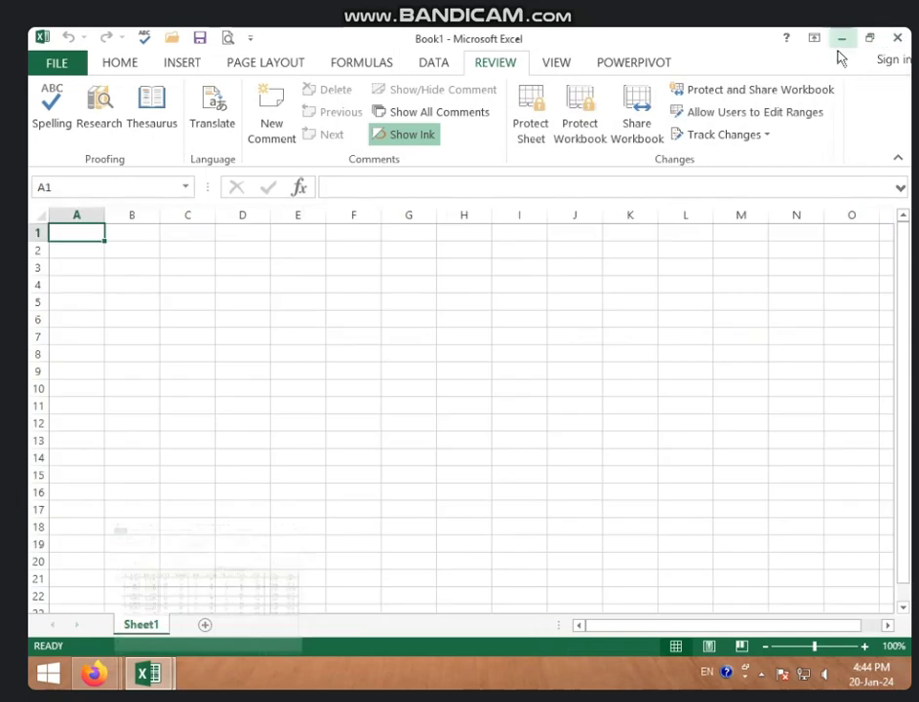
right_click(826, 65)
left_click(841, 38)
right_click(670, 110)
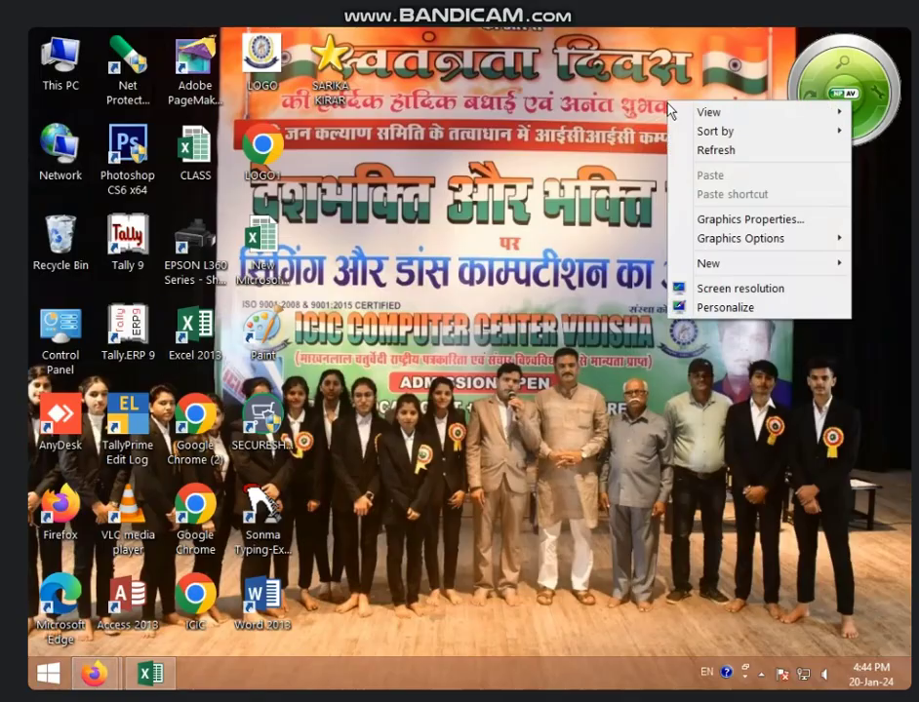
left_click(699, 151)
right_click(622, 135)
left_click(639, 182)
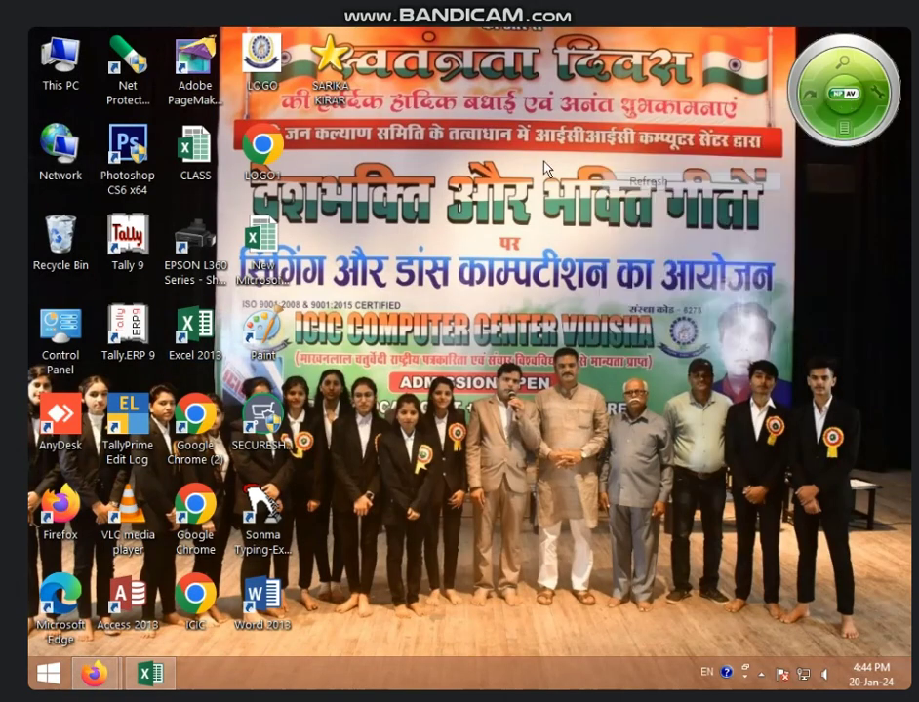
right_click(543, 168)
left_click(598, 209)
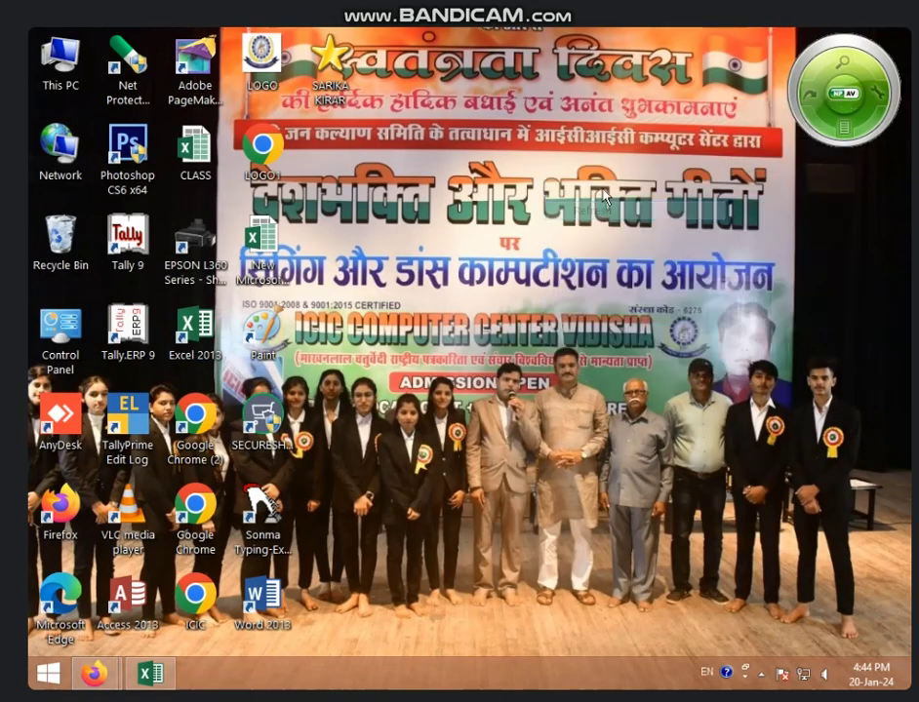
left_click(172, 675)
left_click(130, 341)
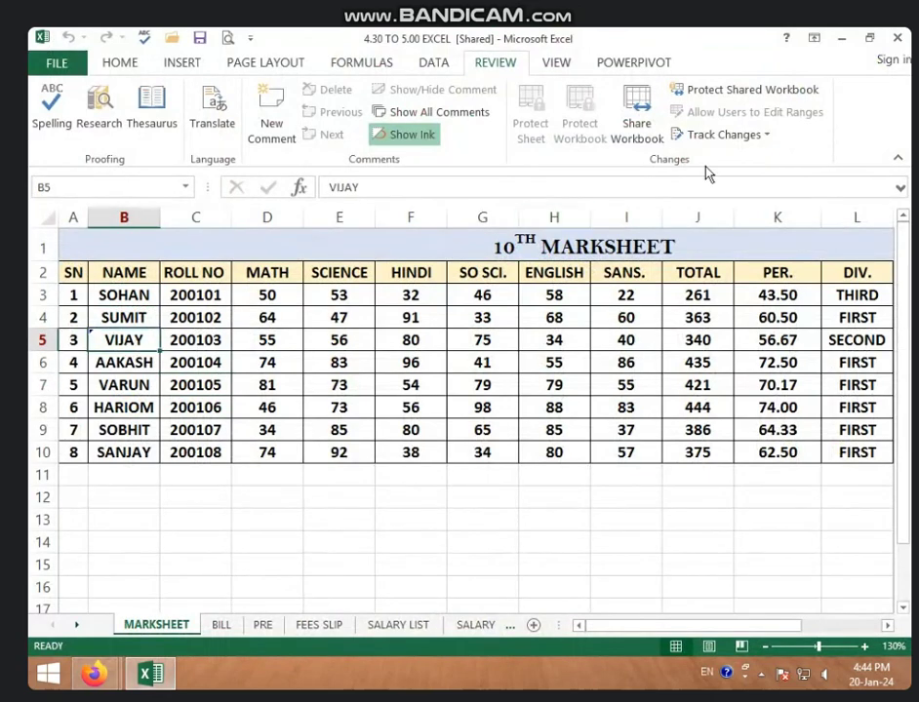
left_click(757, 137)
left_click(745, 187)
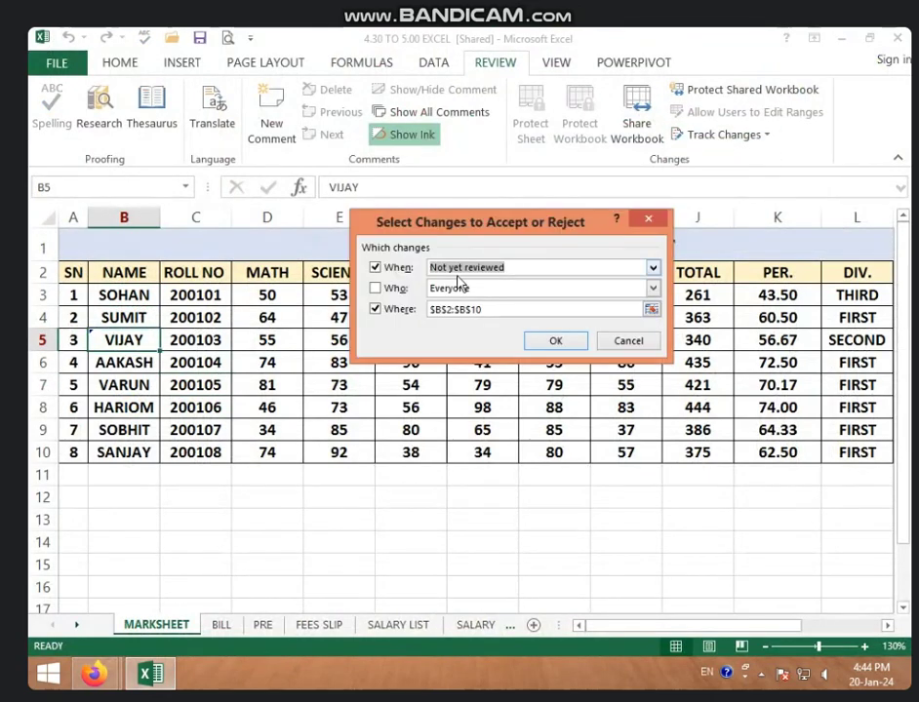
left_click(375, 288)
left_click(558, 344)
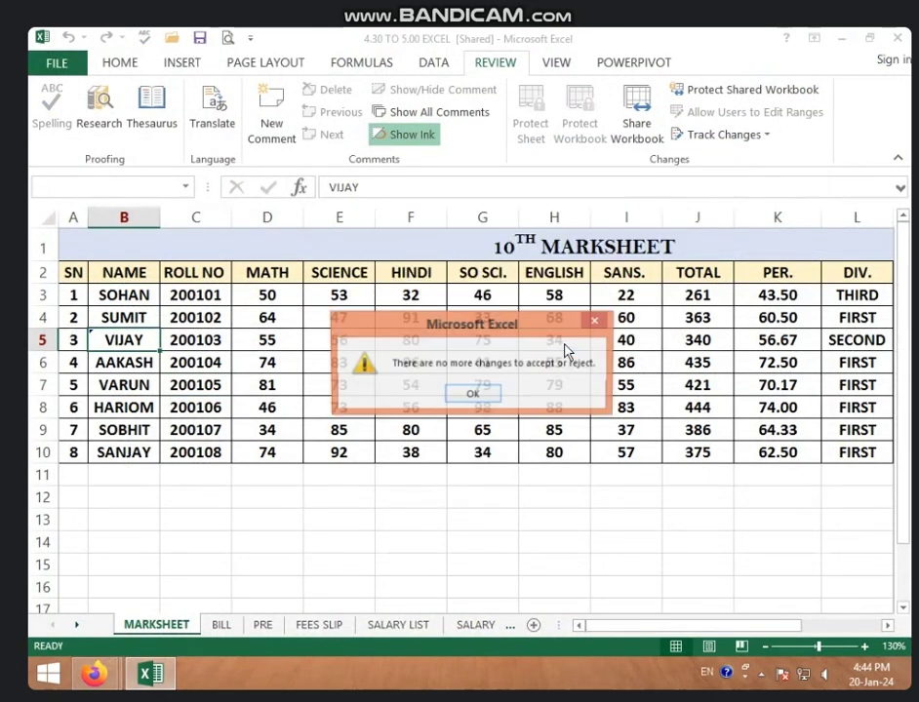
left_click(473, 392)
left_click(226, 363)
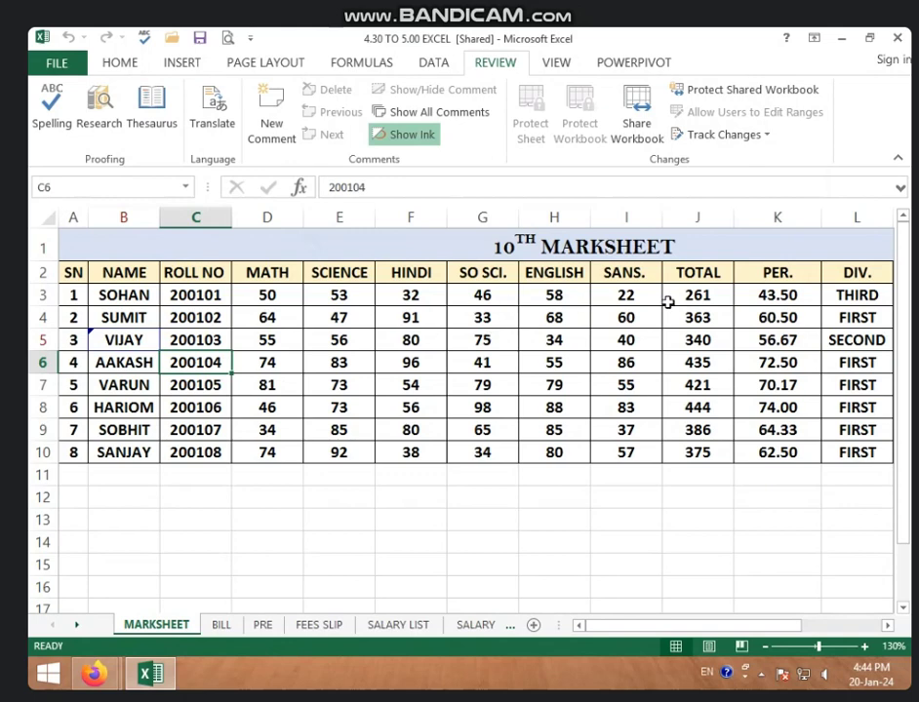
left_click(204, 295)
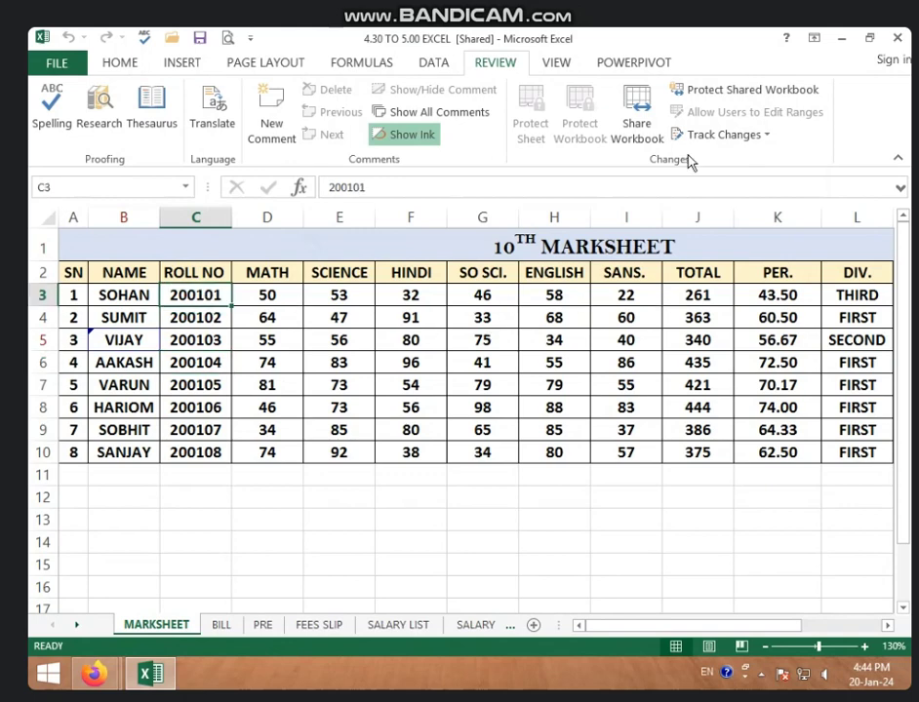
- Highlight tracked changes in the ROLL NO range $C$2:$C$10 and dismiss the no-changes message
left_click(769, 136)
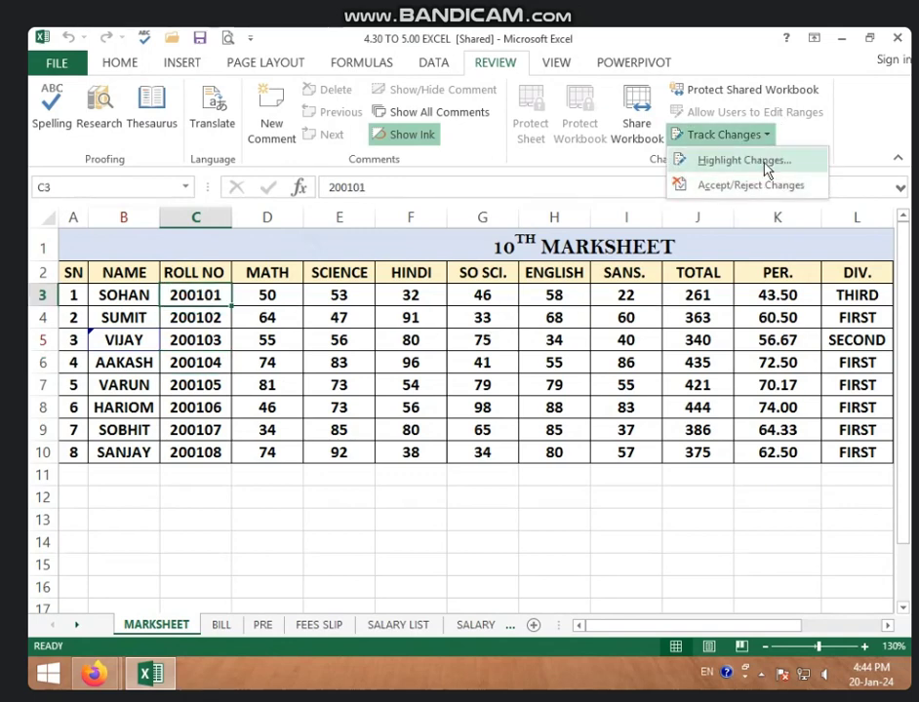
left_click(769, 162)
left_click(459, 278)
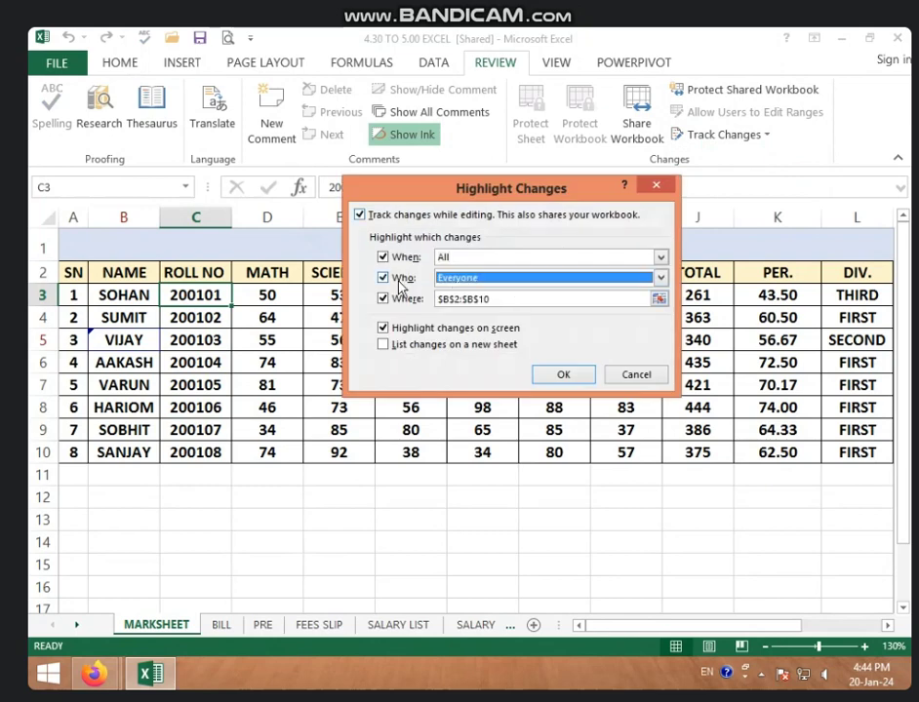
left_click(499, 300)
left_click_drag(200, 275, 207, 447)
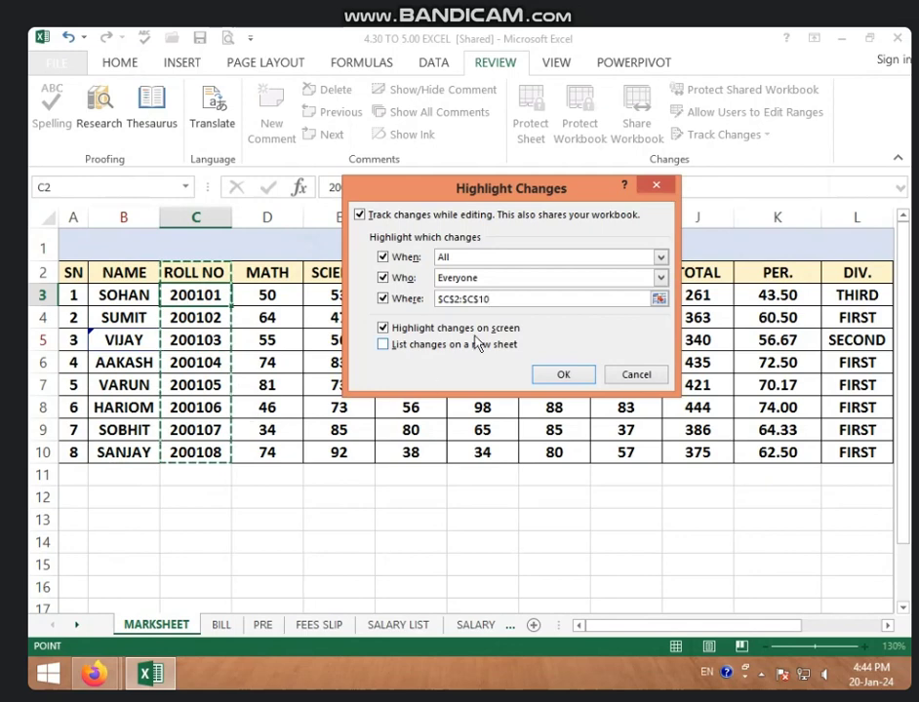
left_click(570, 377)
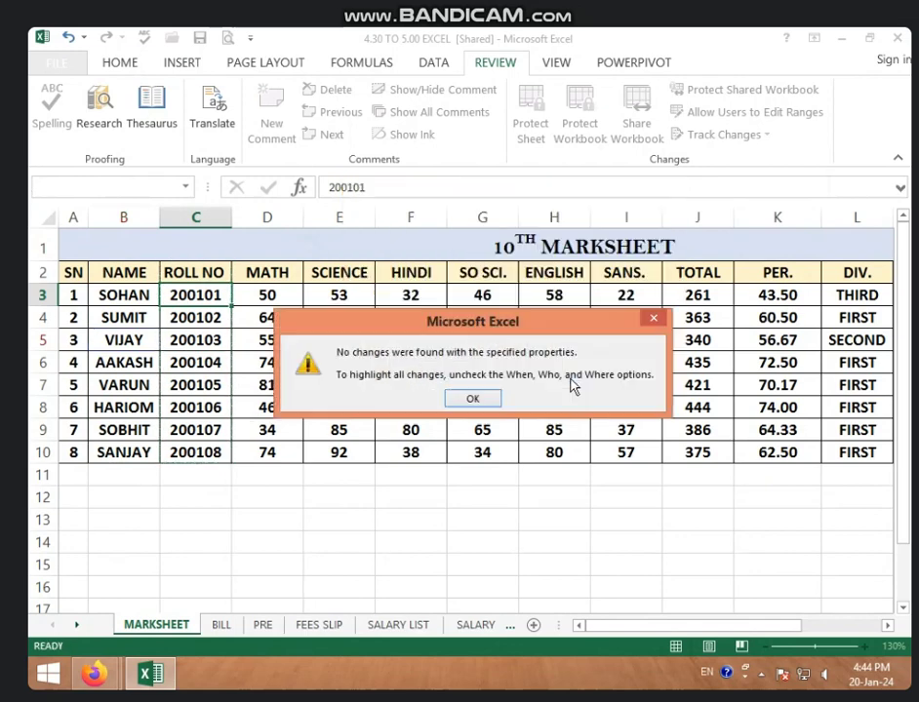
left_click(464, 399)
left_click(475, 376)
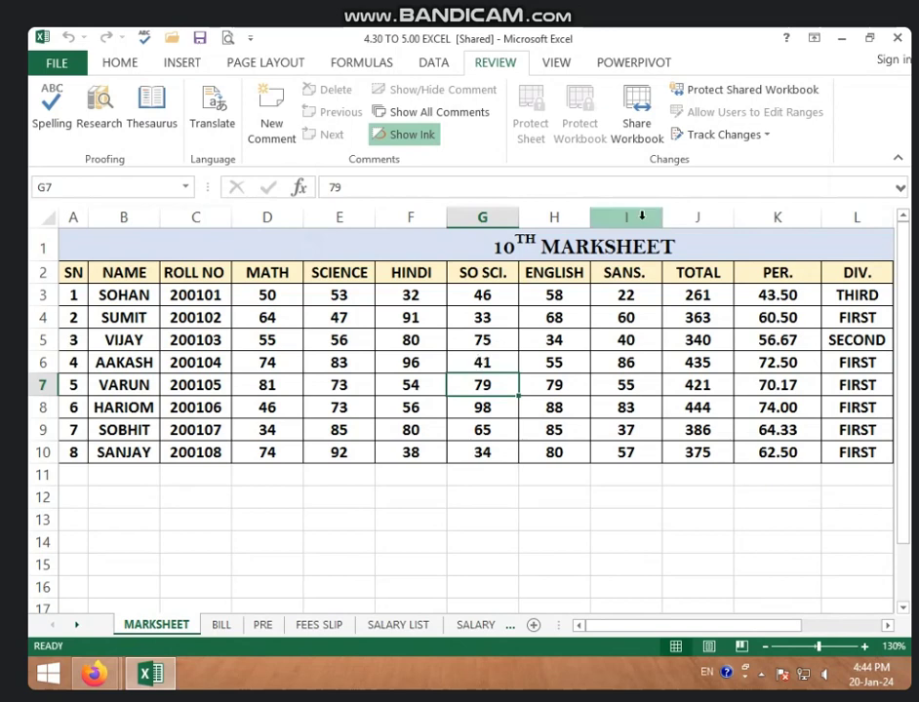
- Reopen and cancel Highlight Changes, inspect the TOTAL formula in J3, then close the workbook
left_click(759, 134)
left_click(751, 161)
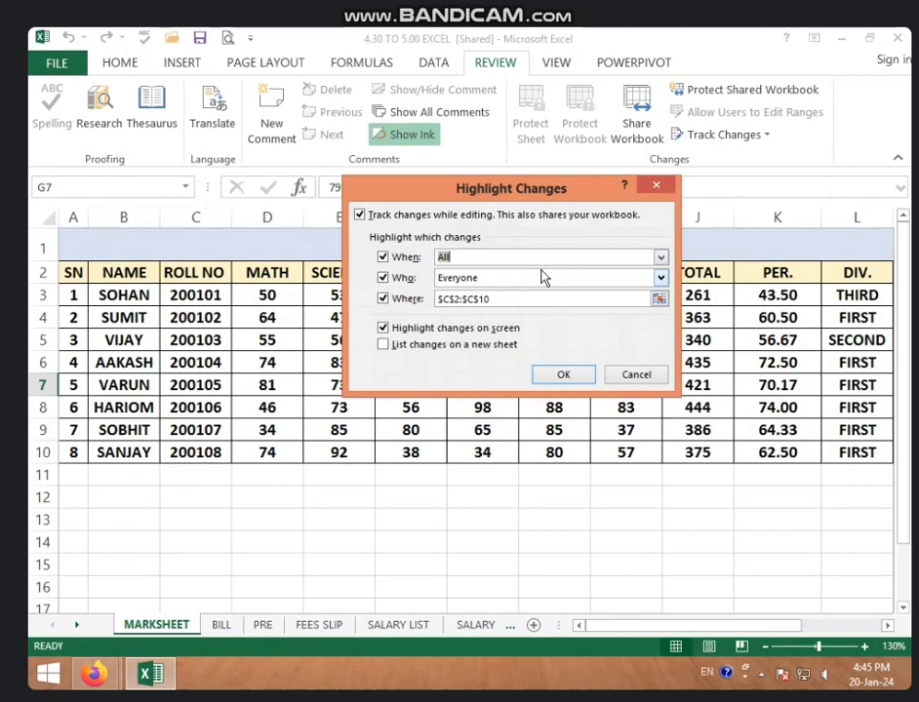
left_click(656, 184)
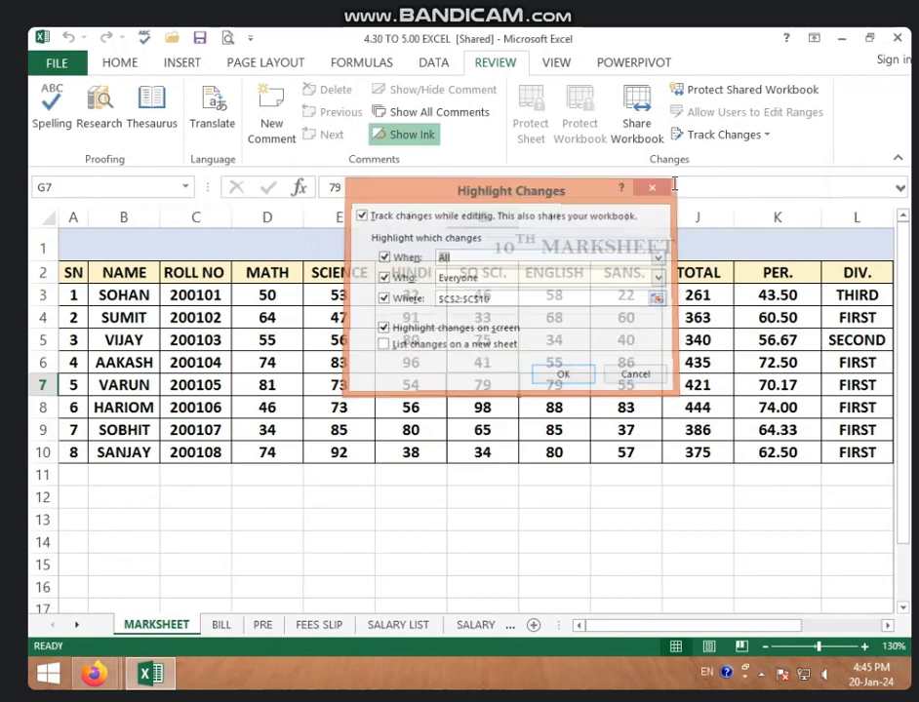
left_click(223, 300)
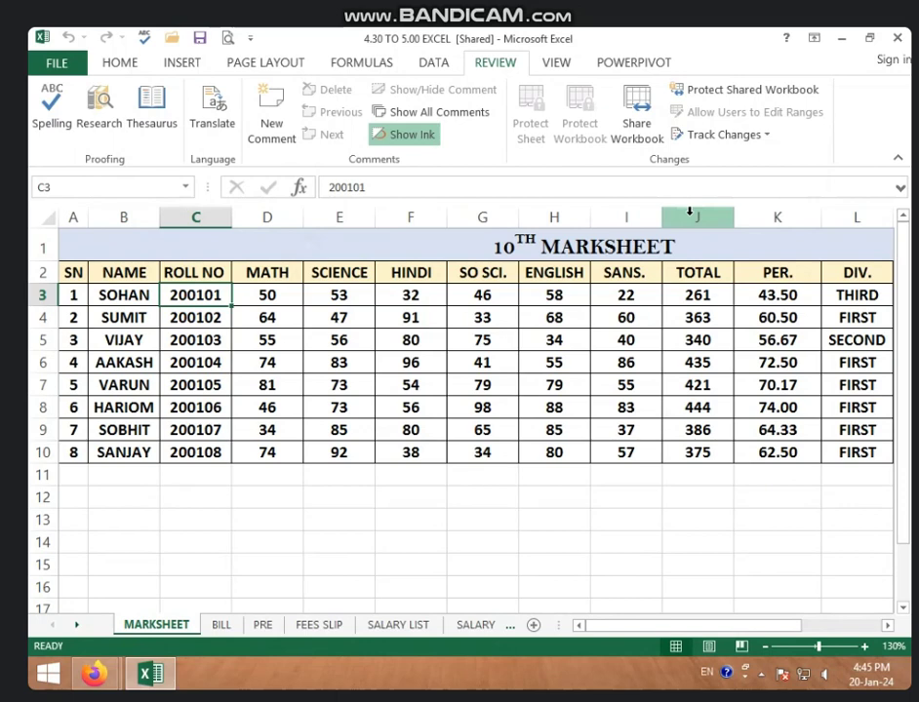
left_click(688, 291)
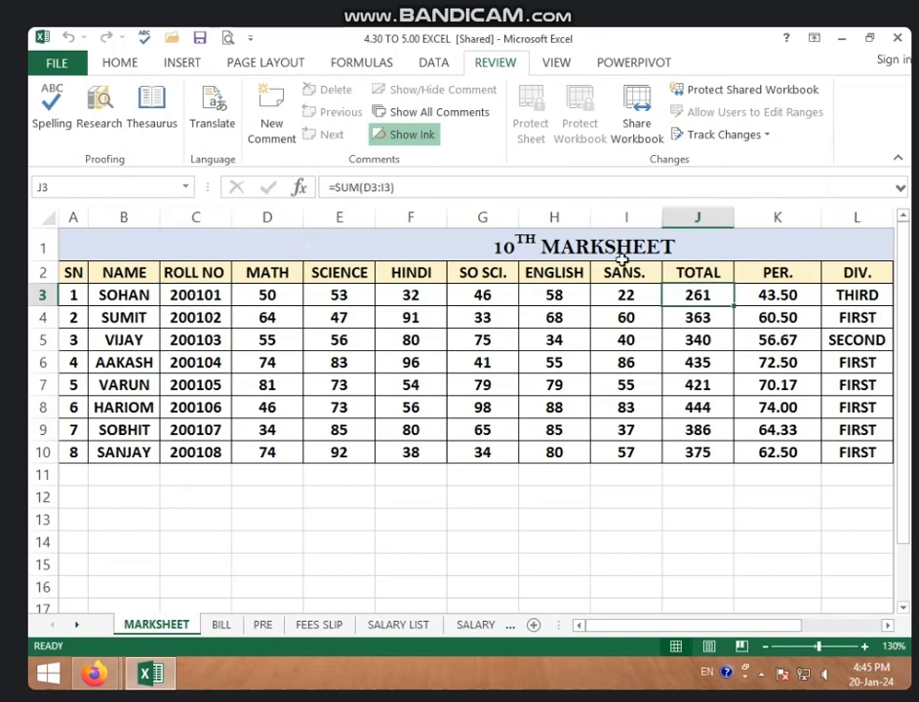
left_click(532, 358)
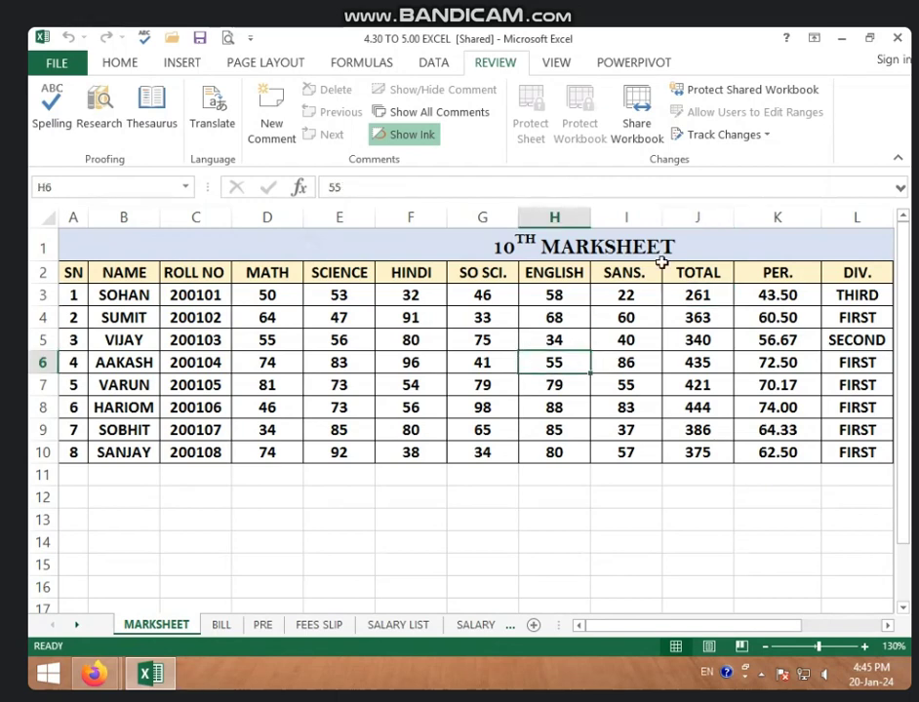
left_click(896, 37)
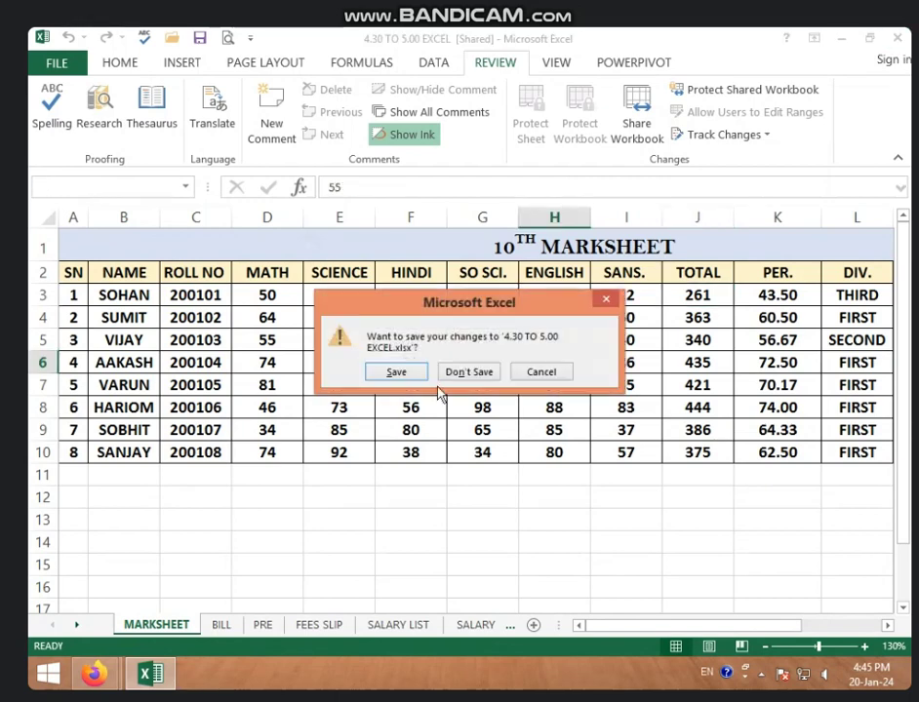
- Close Excel without saving changes and refresh the desktop
left_click(465, 371)
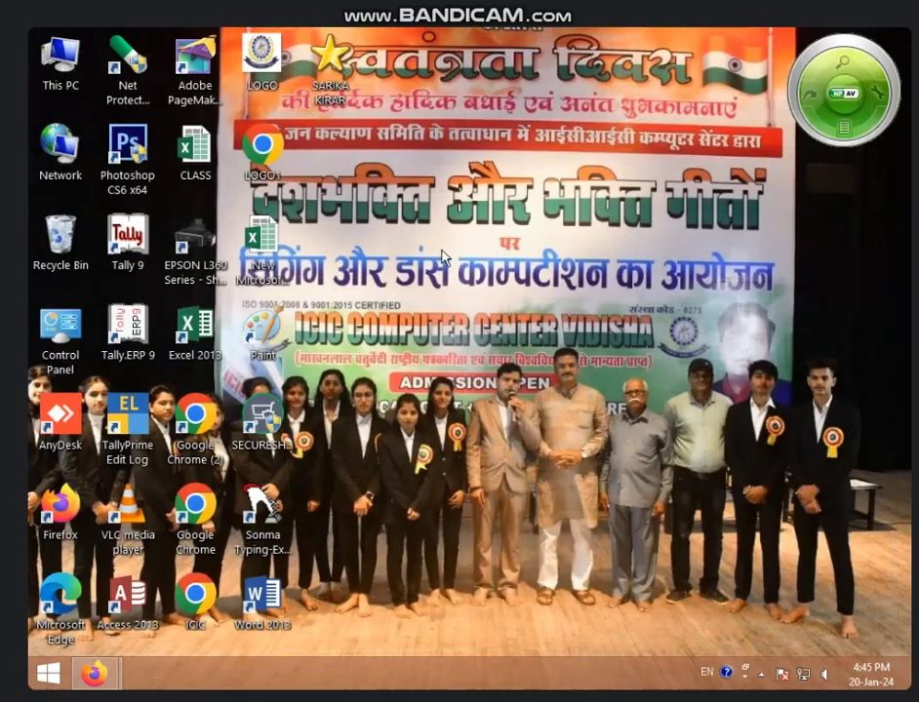
right_click(460, 249)
left_click(470, 300)
right_click(462, 254)
left_click(470, 301)
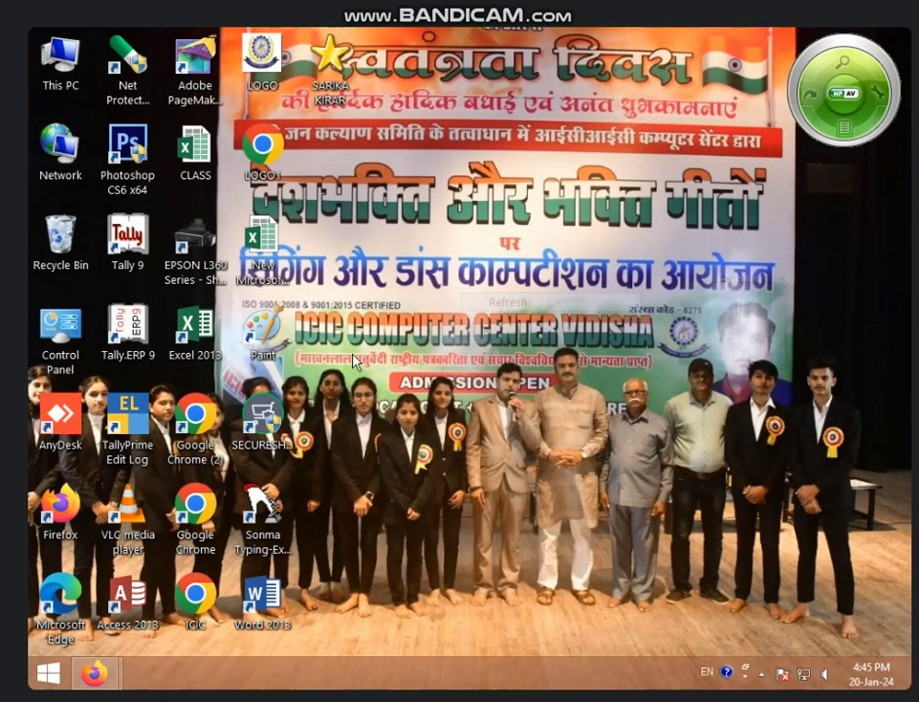
- Relaunch Excel 2013 and reopen the recent 4.30 TO 5.00 EXCEL workbook
double_click(195, 328)
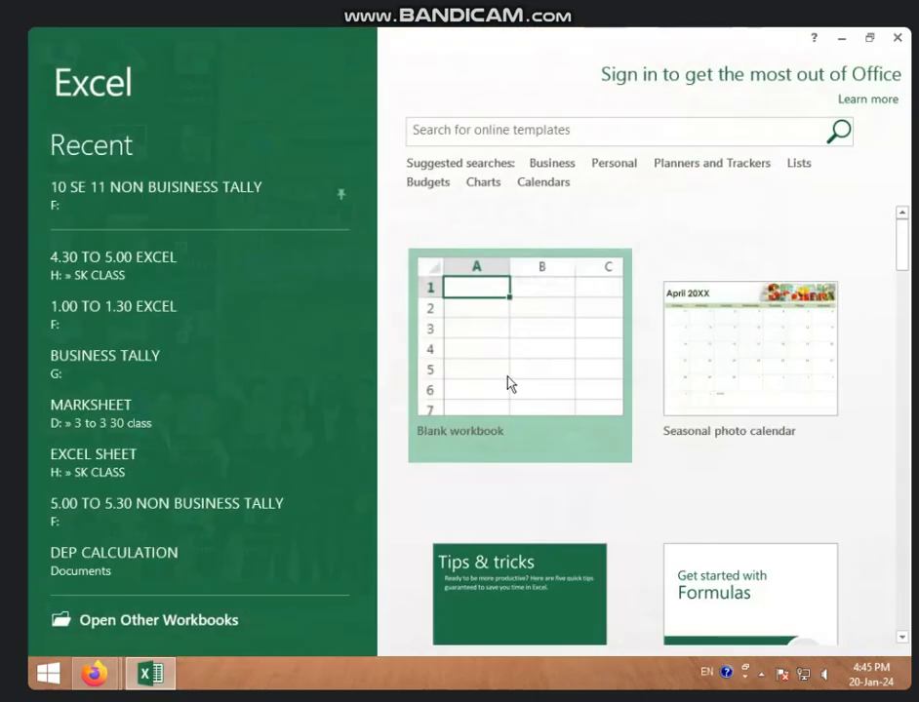
left_click(145, 284)
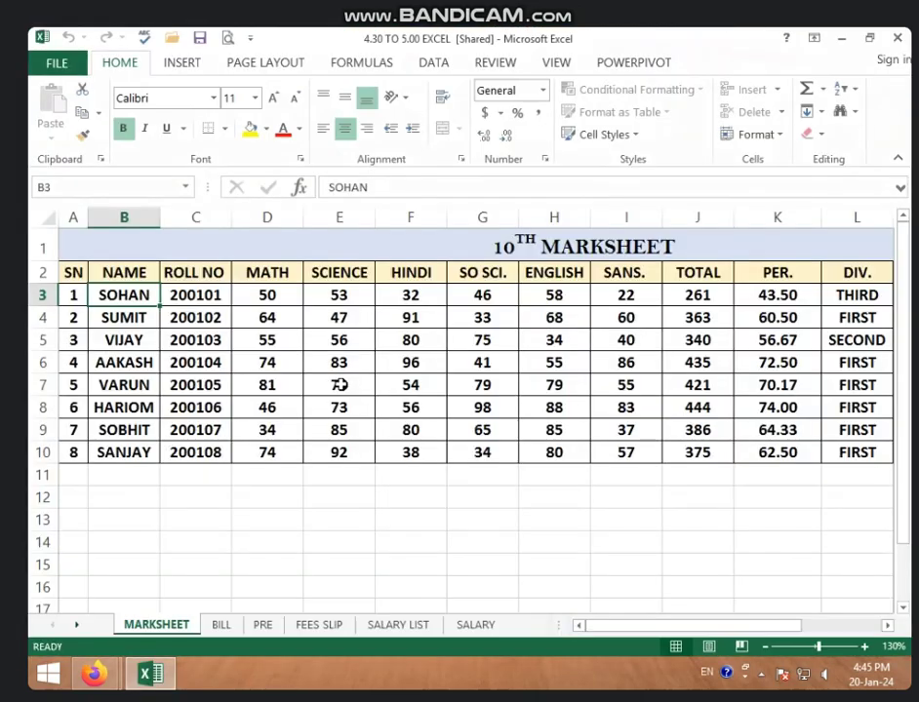
left_click(367, 472)
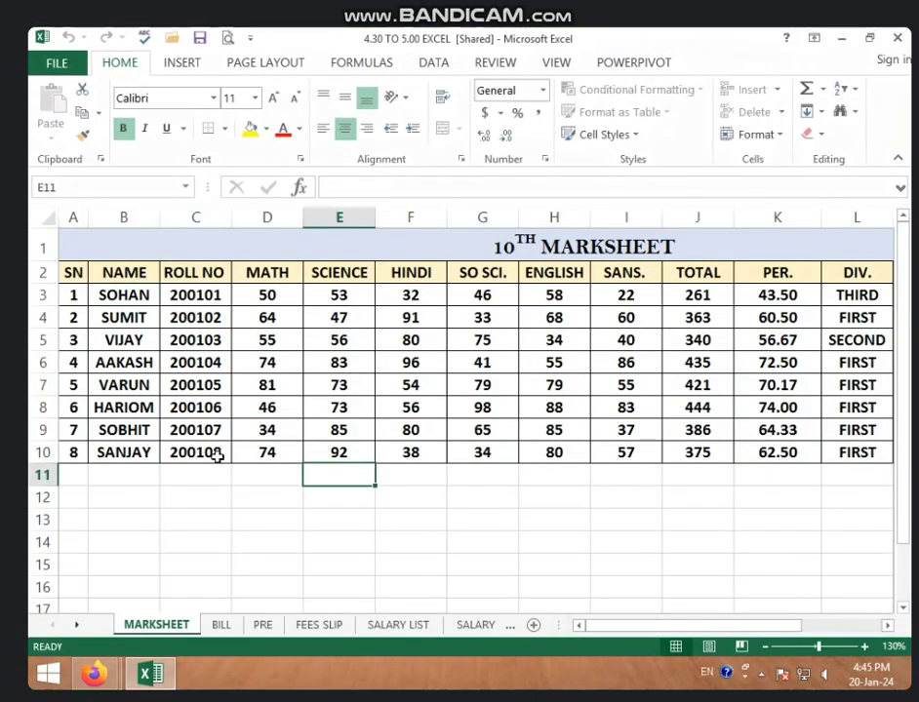
- Uncheck 'Allow changes by more than one user' in Share Workbook and confirm unsharing
left_click(137, 342)
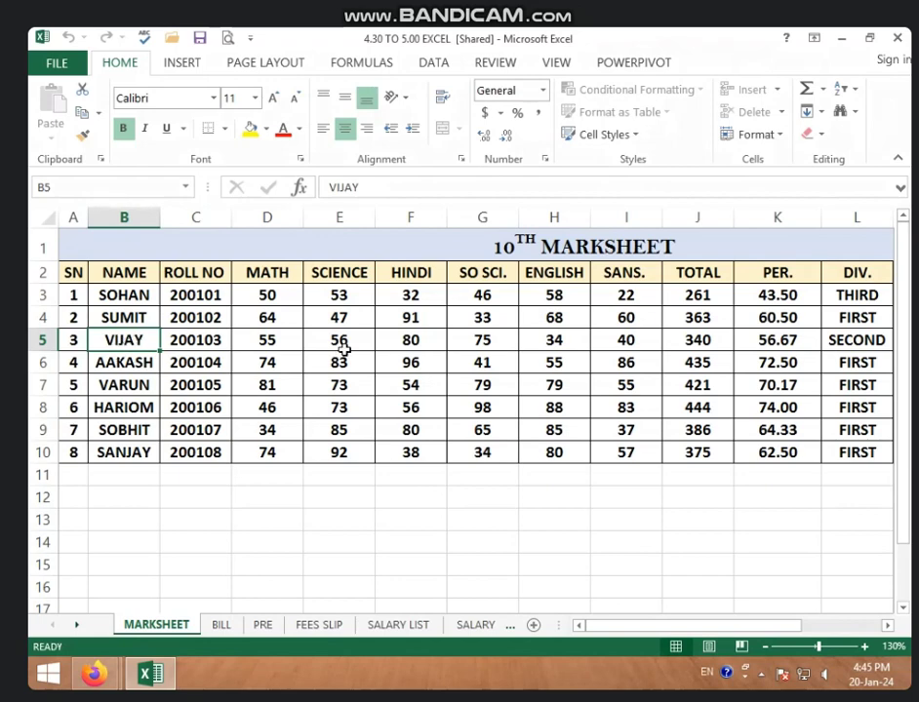
left_click(497, 68)
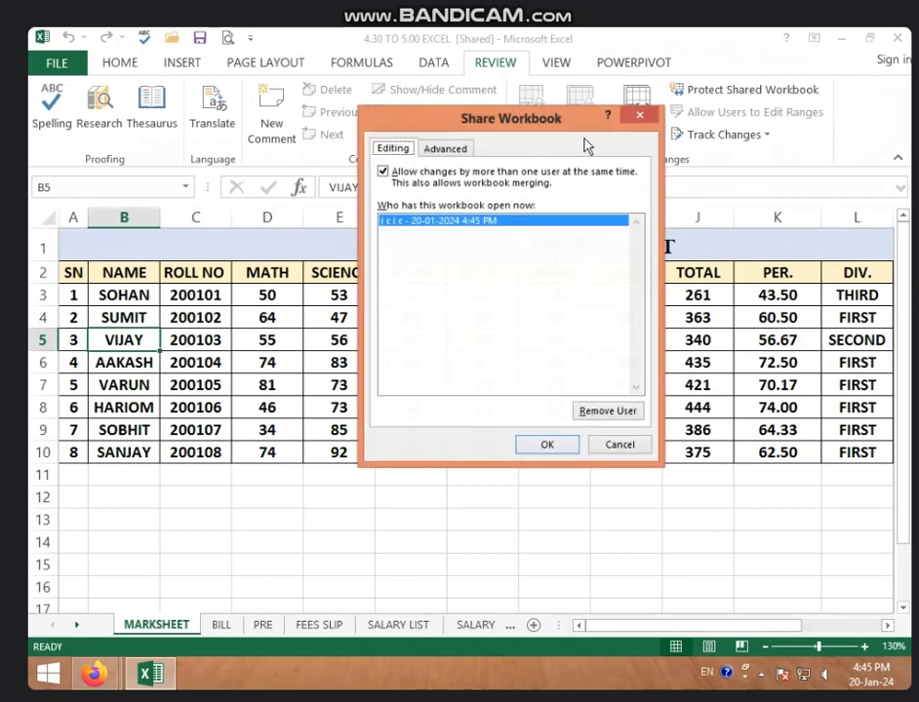
left_click(385, 172)
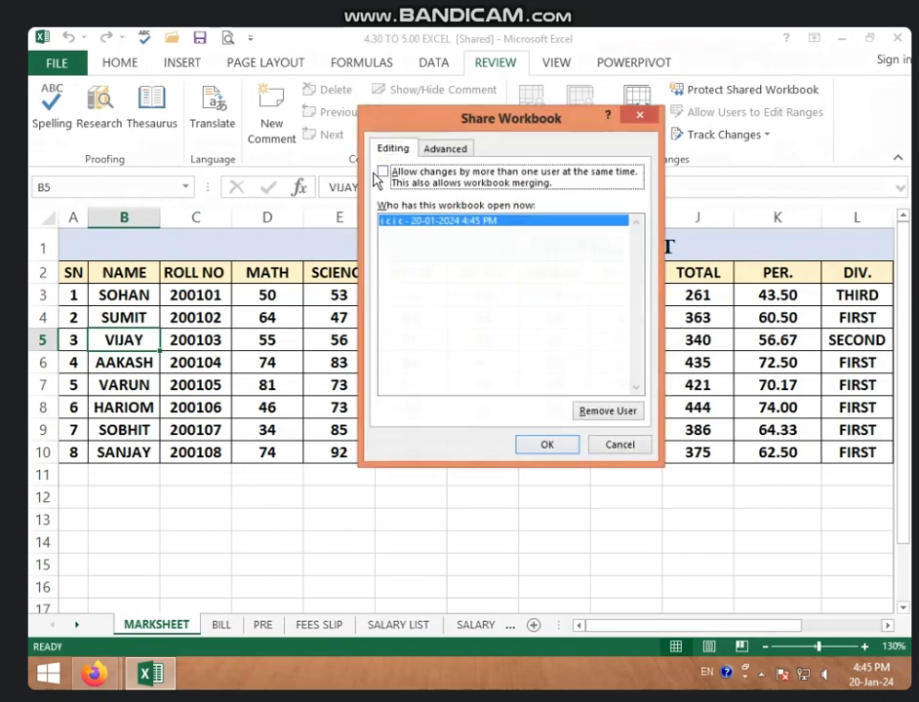
left_click(548, 445)
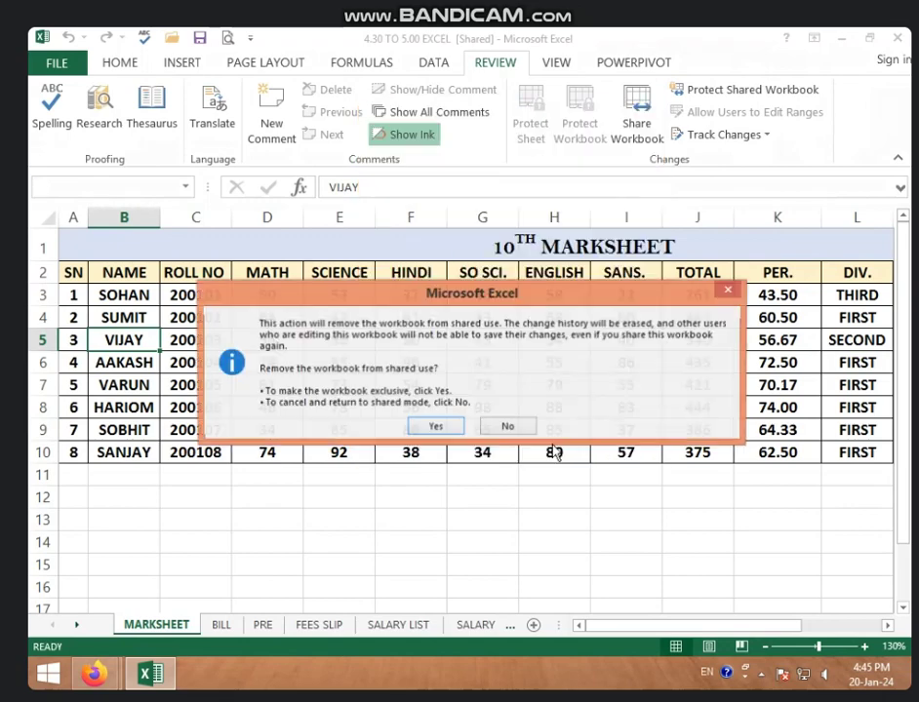
left_click(435, 424)
left_click(432, 413)
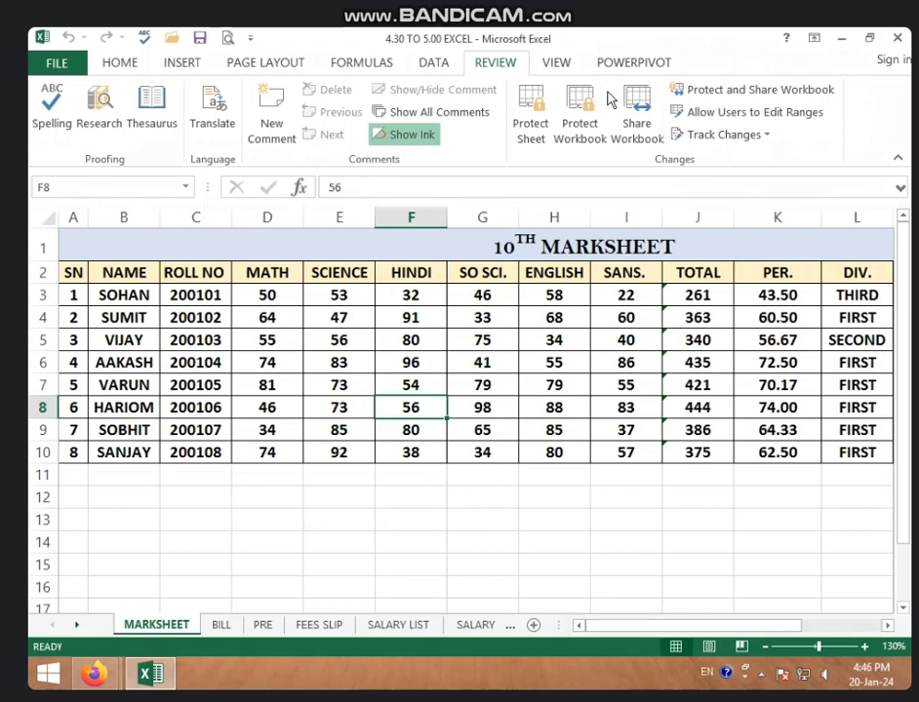
- Re-enable 'Allow changes by more than one user' and save the workbook as shared
left_click(637, 112)
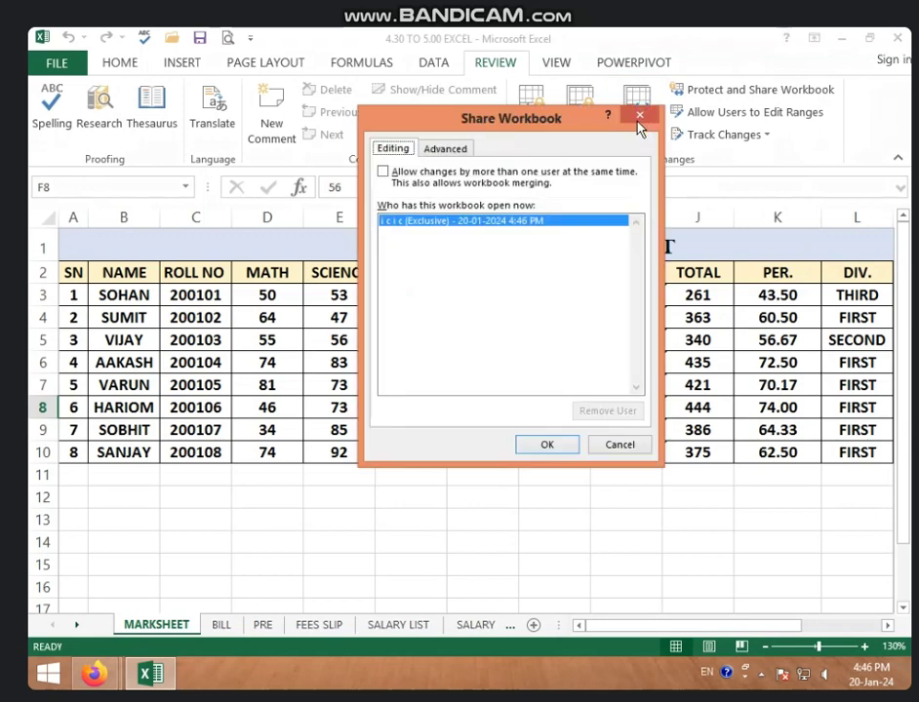
left_click(395, 174)
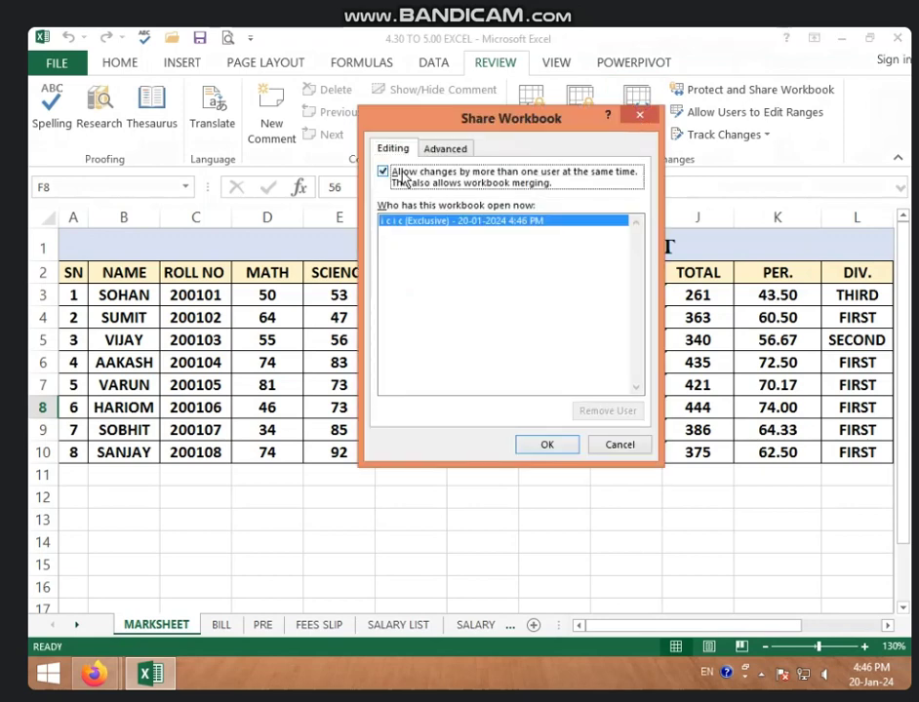
left_click(547, 445)
left_click(438, 394)
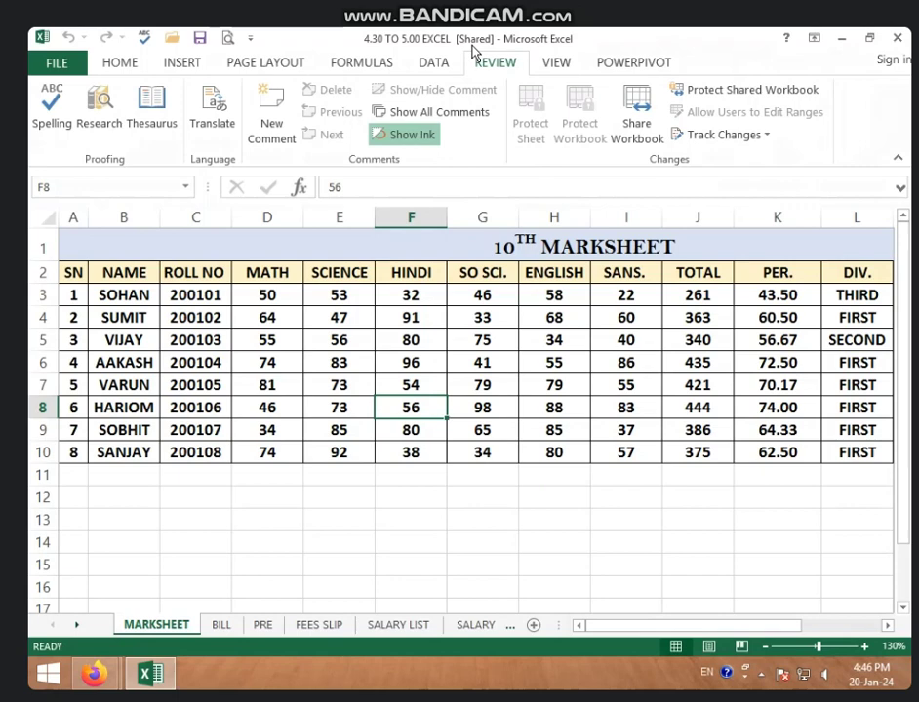
- Hide the MARKSHEET sheet from its tab's context menu
right_click(139, 629)
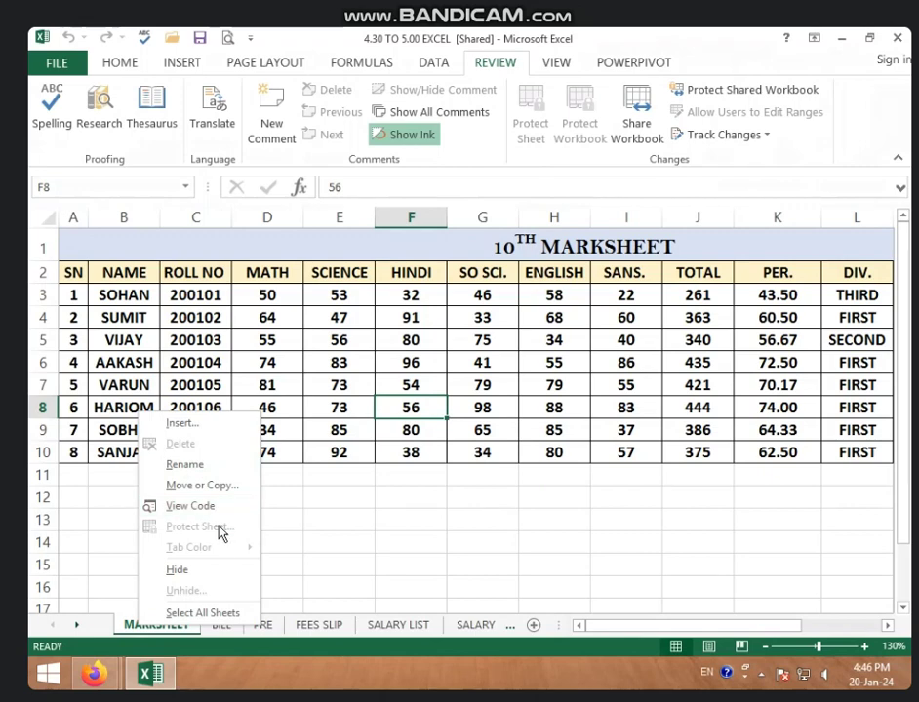
left_click(246, 570)
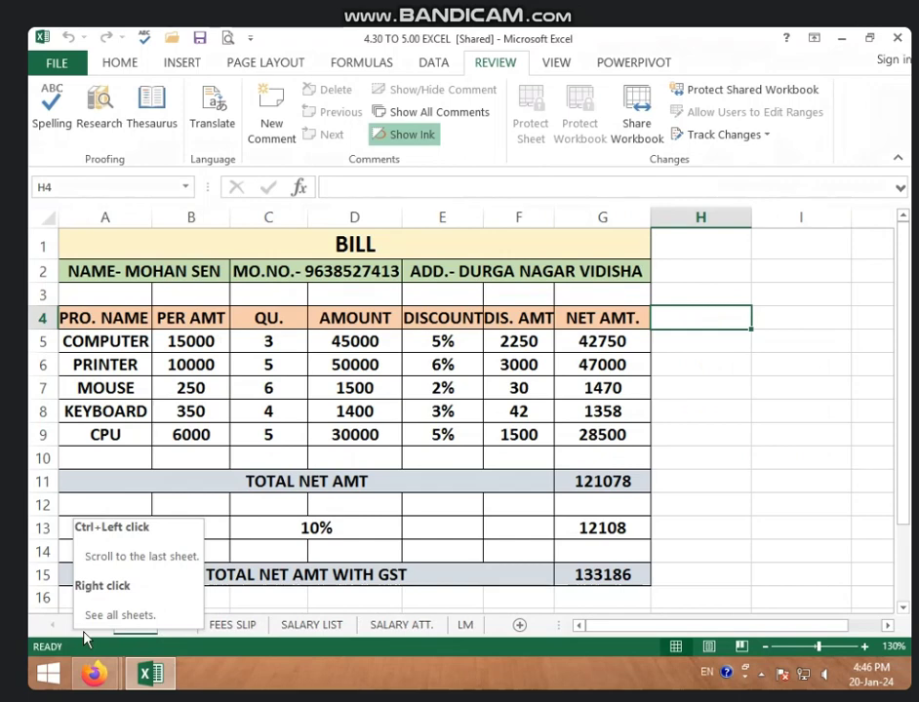
- Turn off 'Allow changes by more than one user' and confirm removing shared use
left_click(415, 482)
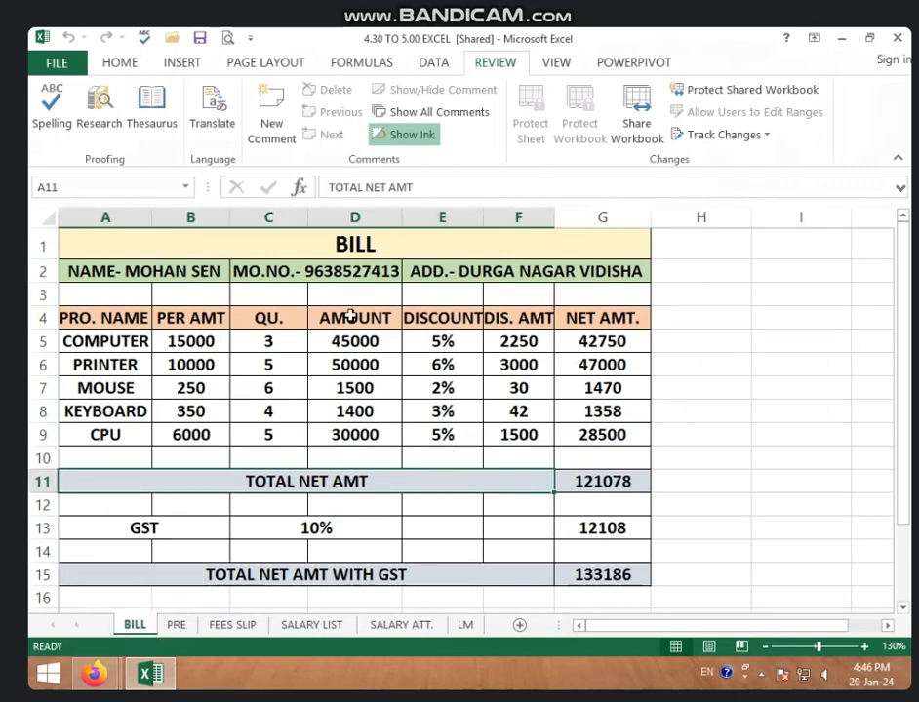
left_click(632, 127)
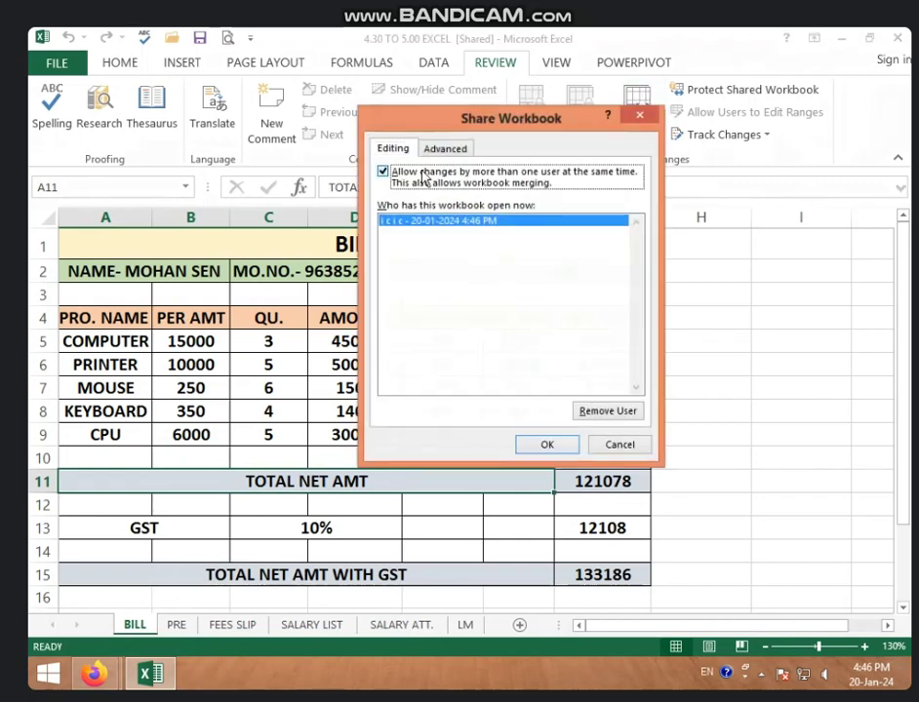
left_click(422, 178)
left_click(550, 444)
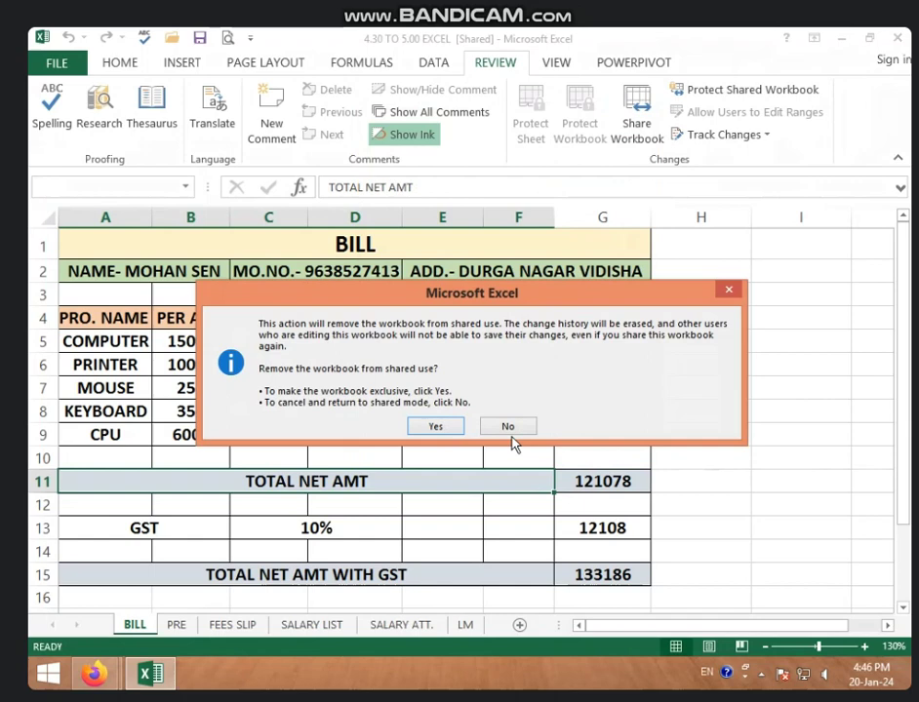
left_click(433, 426)
left_click(486, 434)
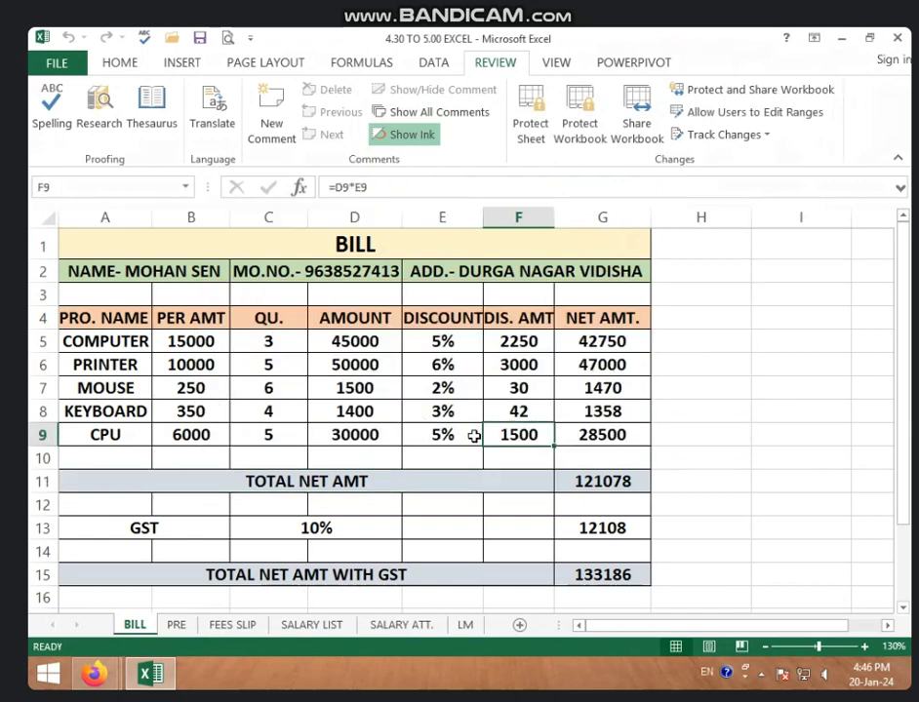
- Look through the PRE and FEES SLIP sheets, then return to BILL's TOTAL NET AMT
left_click(179, 627)
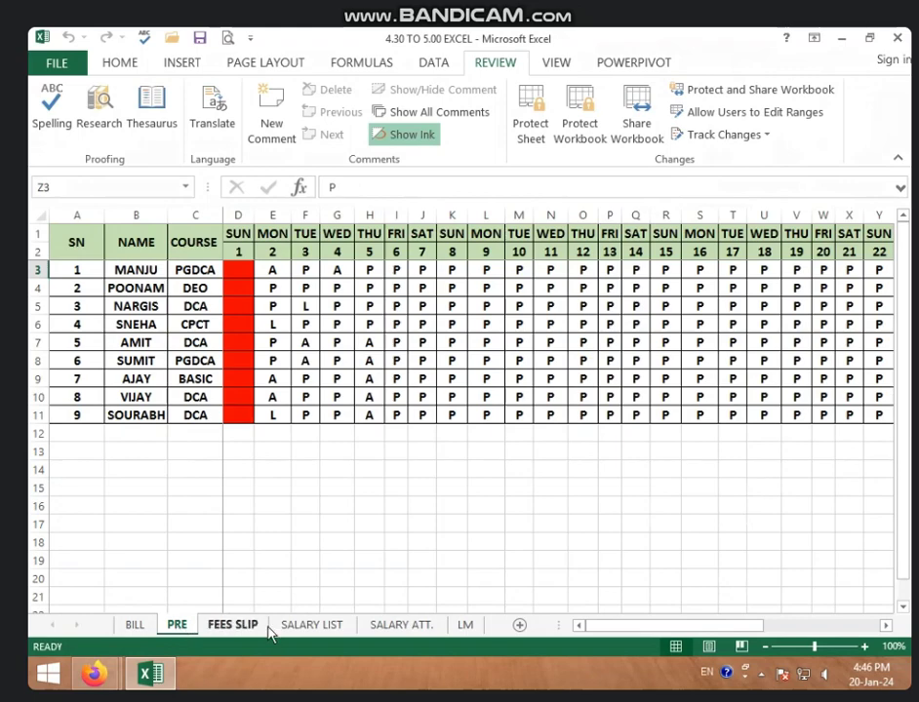
left_click(232, 627)
left_click(135, 626)
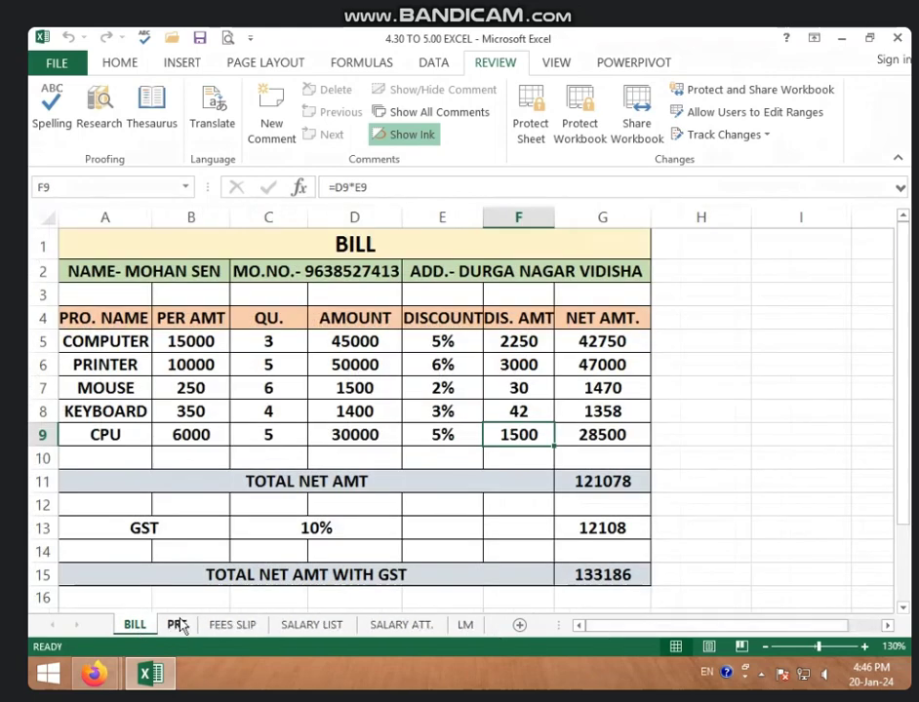
left_click(420, 476)
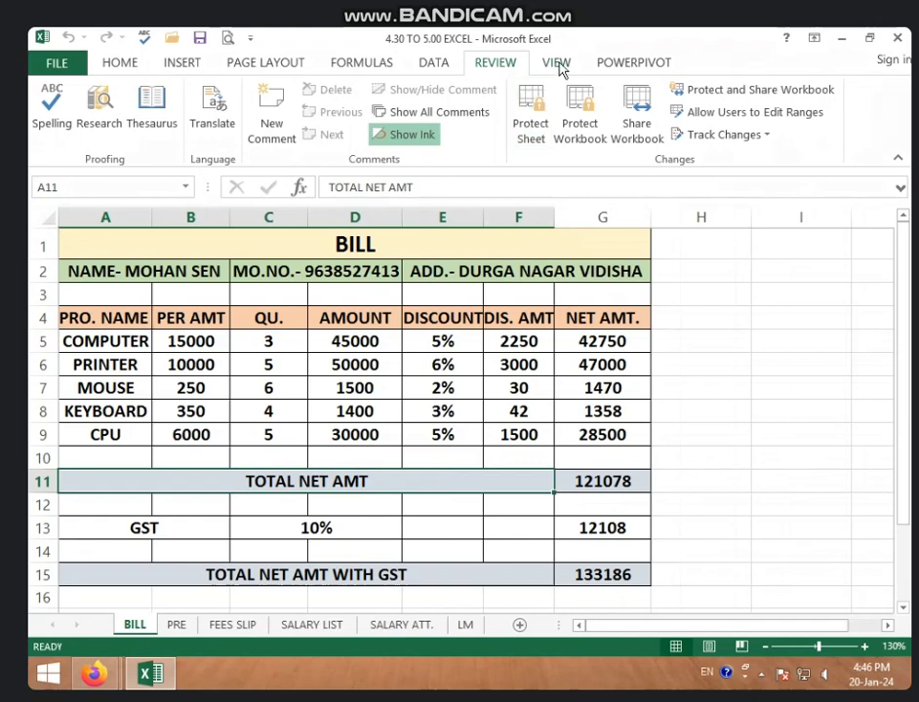
- Switch to SALARY LIST, scroll back to column A, and turn on Page Break Preview
left_click(302, 625)
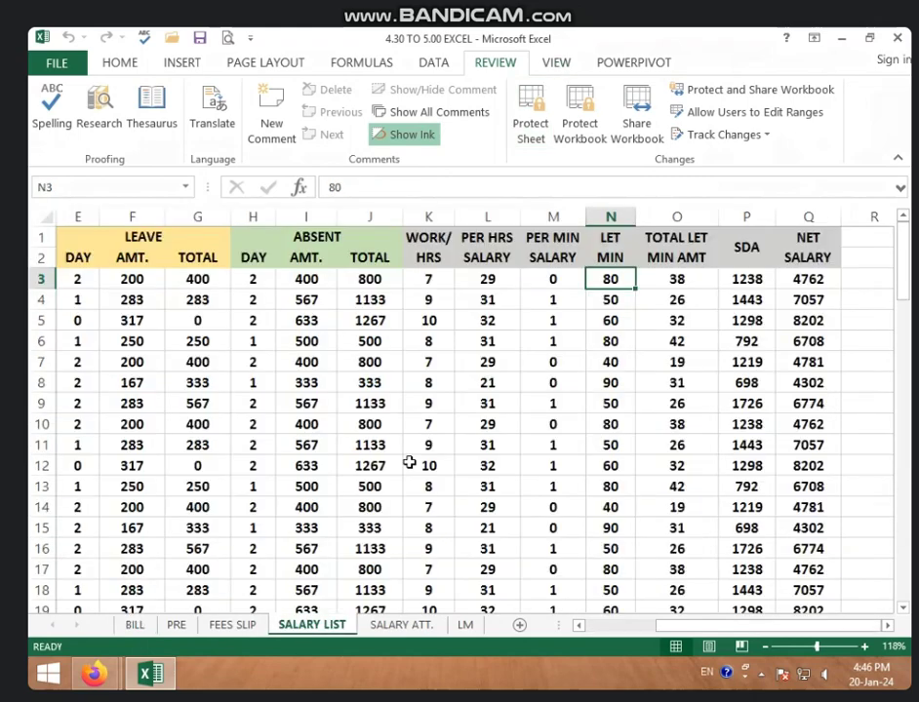
left_click(416, 465)
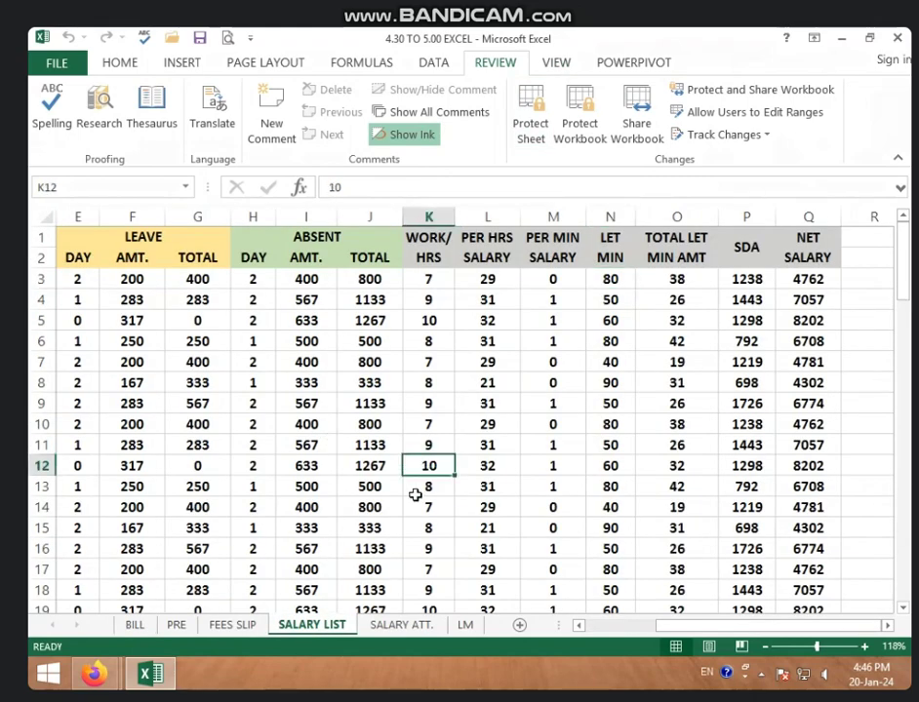
left_click_drag(707, 625, 632, 626)
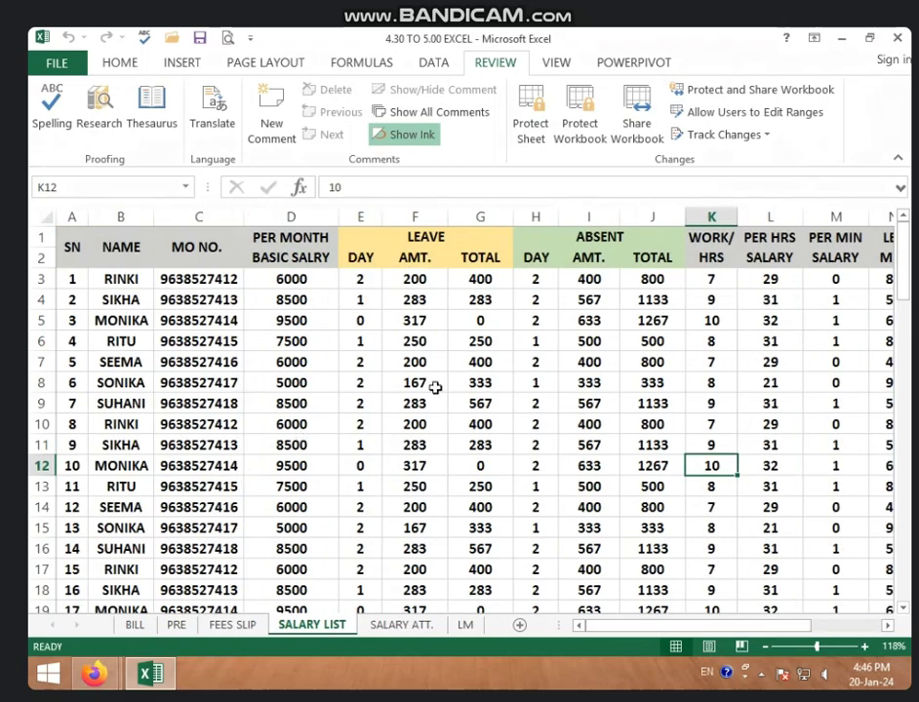
left_click(557, 66)
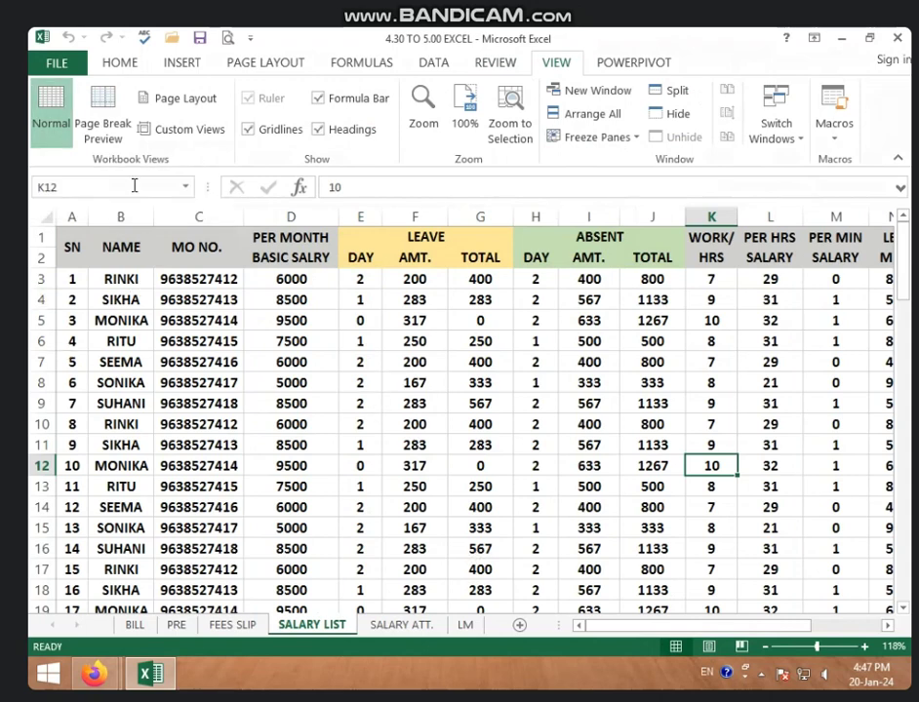
left_click(103, 115)
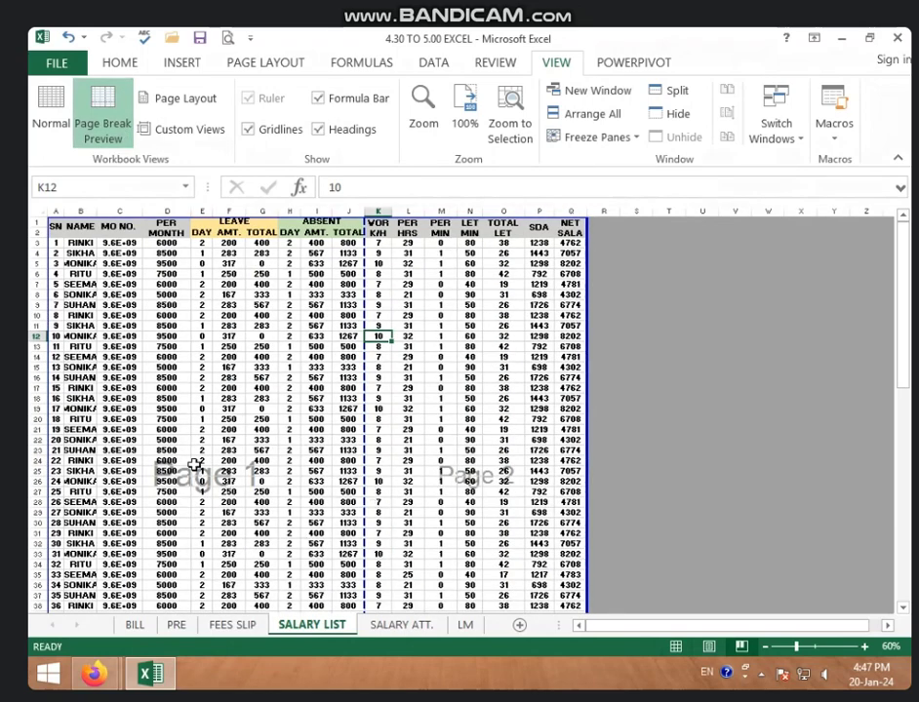
- Select parts of the table and enter HGJ in S3 and HJH in T11
left_click_drag(122, 450, 286, 517)
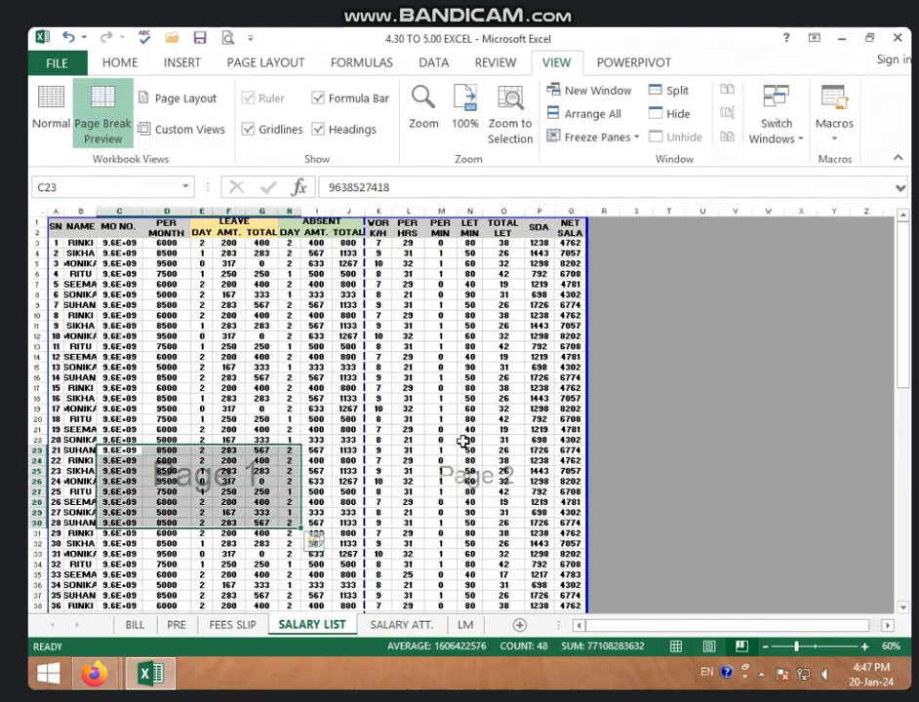
left_click_drag(407, 429, 500, 501)
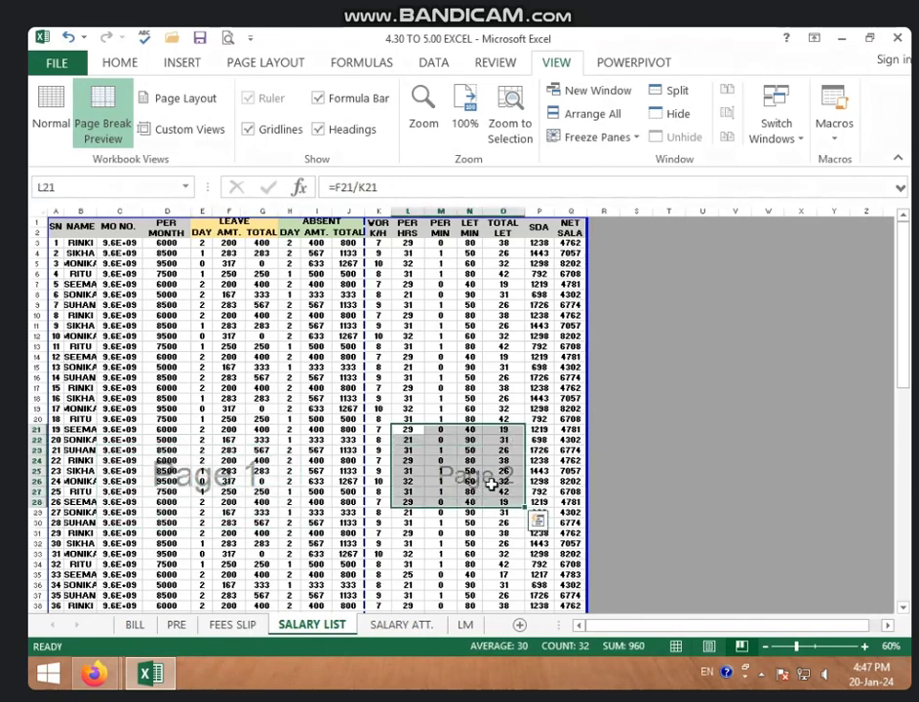
left_click(259, 492)
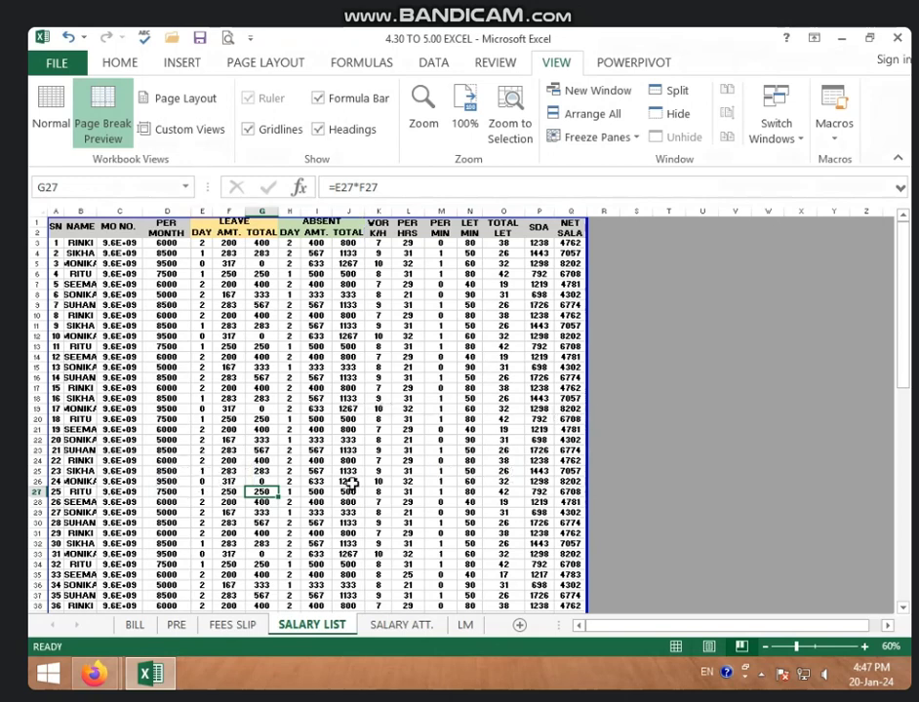
scroll(368, 475, "down", 4)
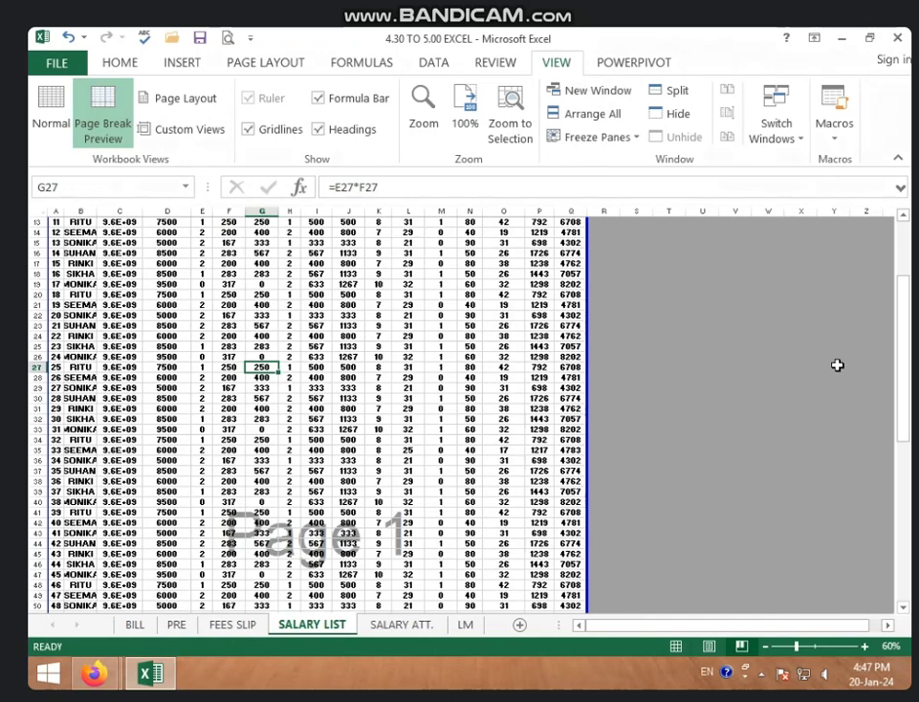
scroll(724, 279, "up", 4)
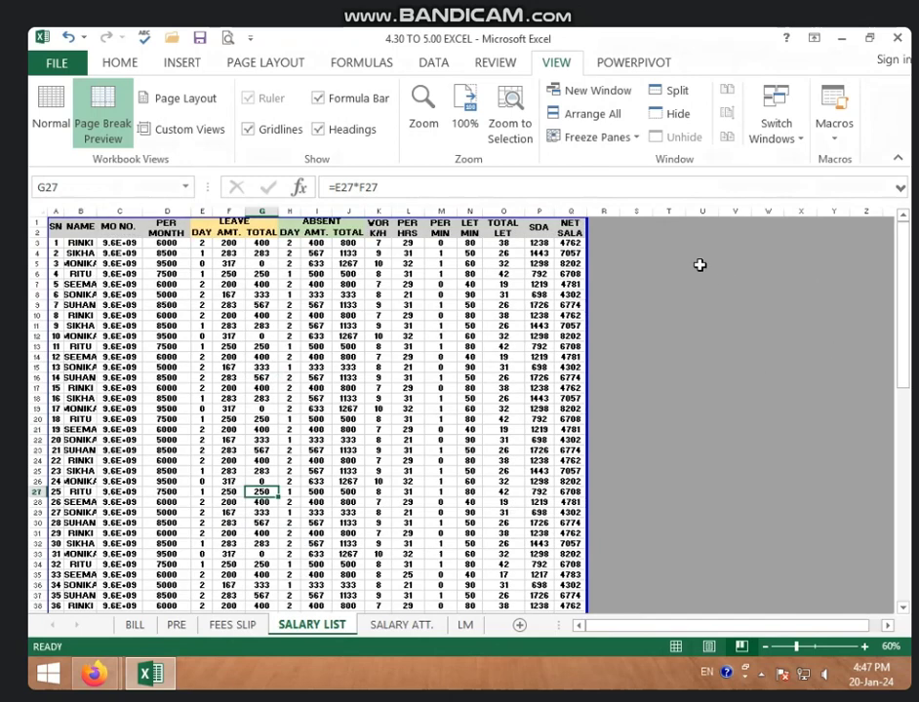
left_click(636, 243)
type("HGJ")
left_click(660, 328)
type("HJH")
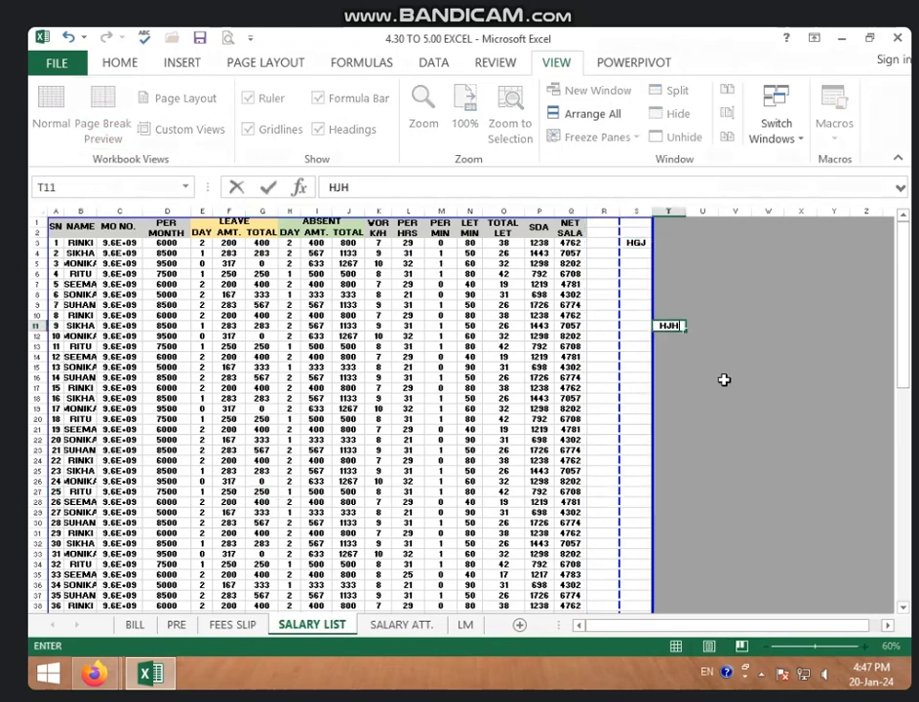
left_click(723, 377)
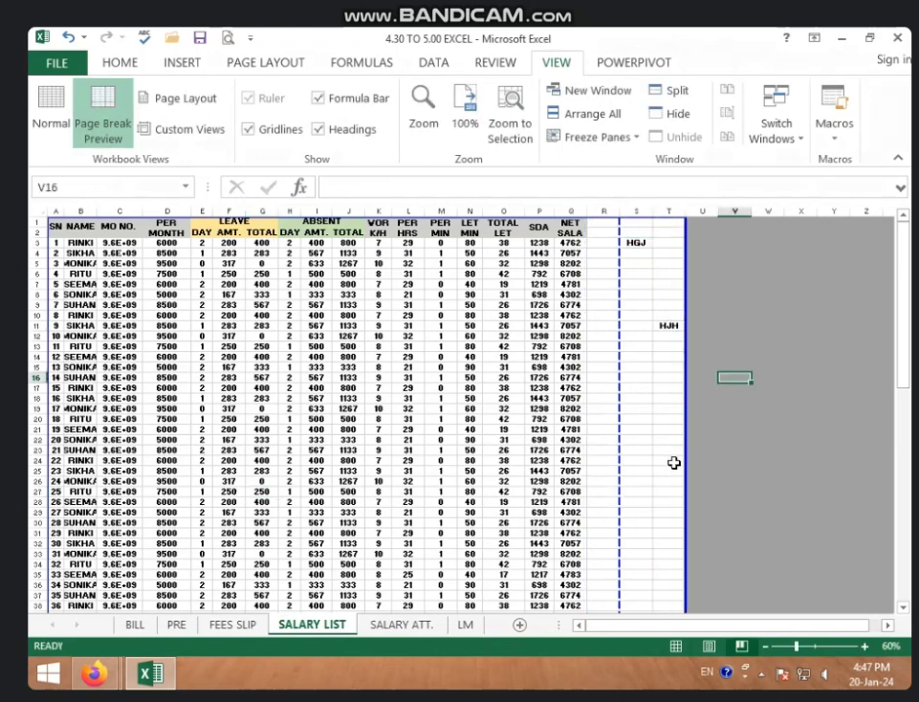
- Delete the stray entries in S2:T4 outside the table and check the page
mouse_move(636, 232)
left_mouse_down()
mouse_move(703, 301)
mouse_move(709, 330)
left_mouse_up()
key("Delete")
left_click(722, 371)
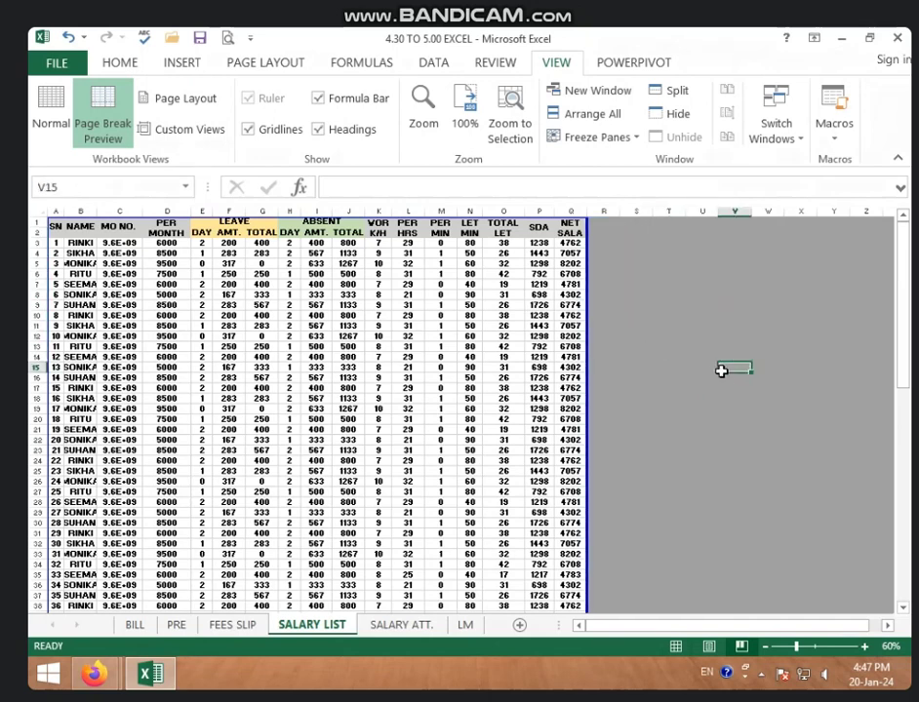
scroll(724, 376, "down", 6)
scroll(729, 386, "down", 7)
scroll(729, 386, "down", 7)
scroll(464, 423, "down", 4)
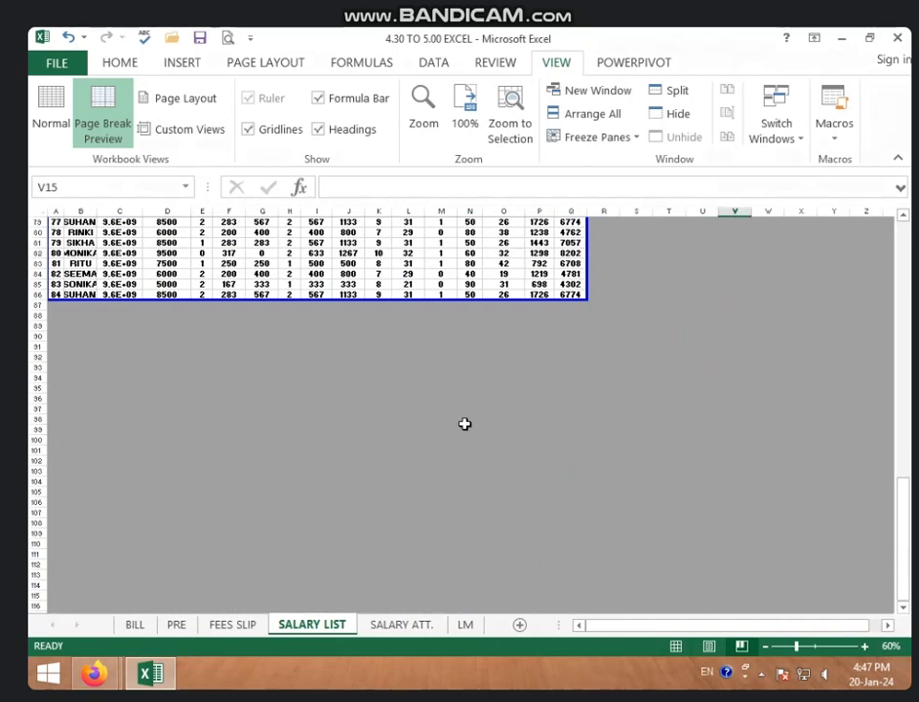
scroll(465, 424, "up", 10)
scroll(472, 415, "up", 7)
scroll(471, 415, "up", 3)
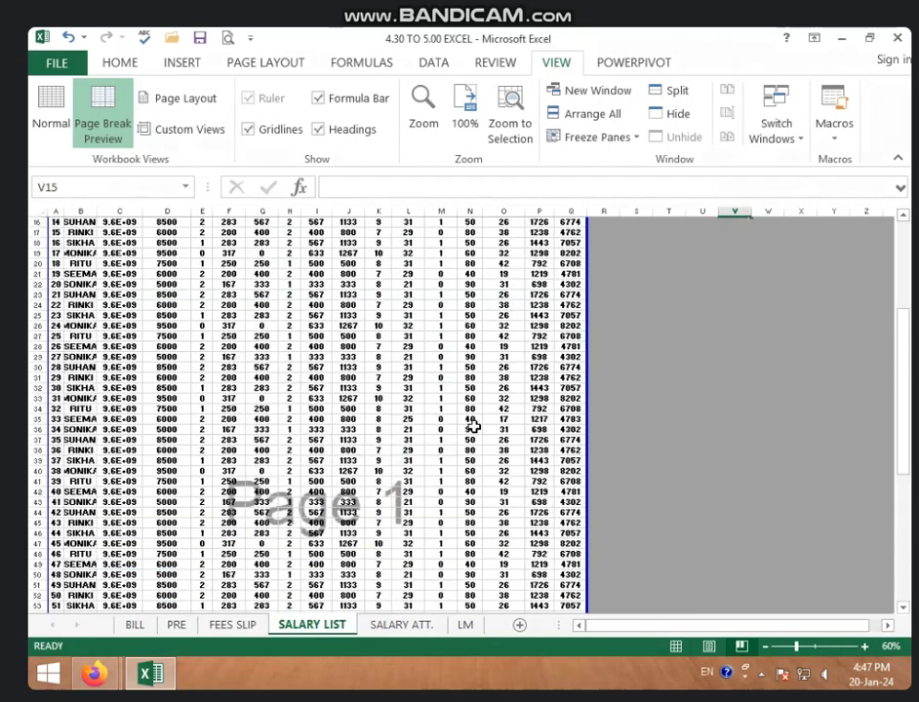
scroll(231, 437, "up", 3)
scroll(244, 424, "up", 1)
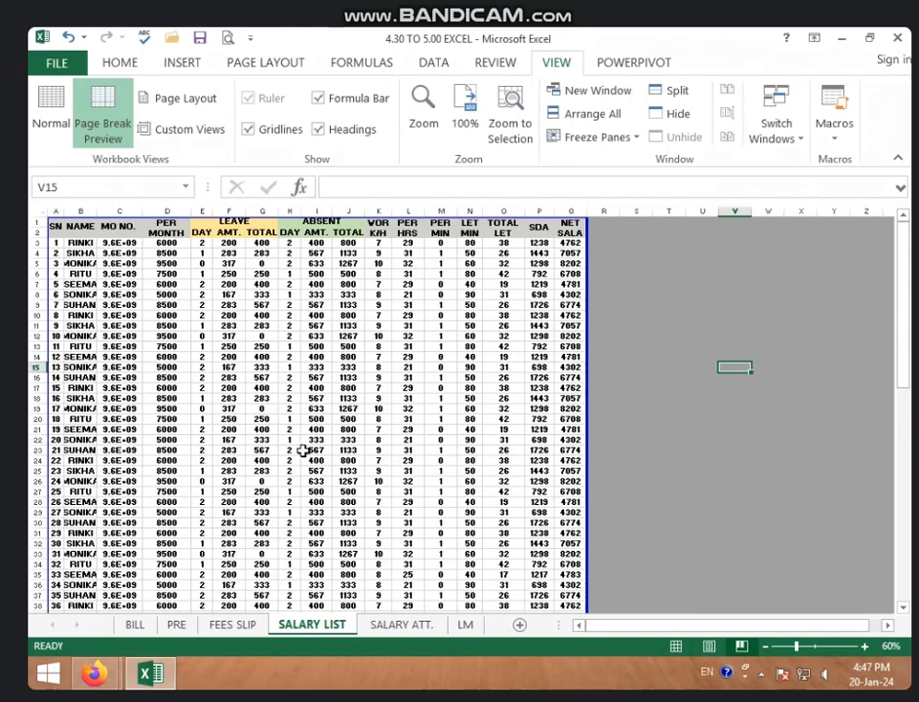
- Switch SALARY LIST from Normal to Page Layout view and click into the header
left_click(51, 124)
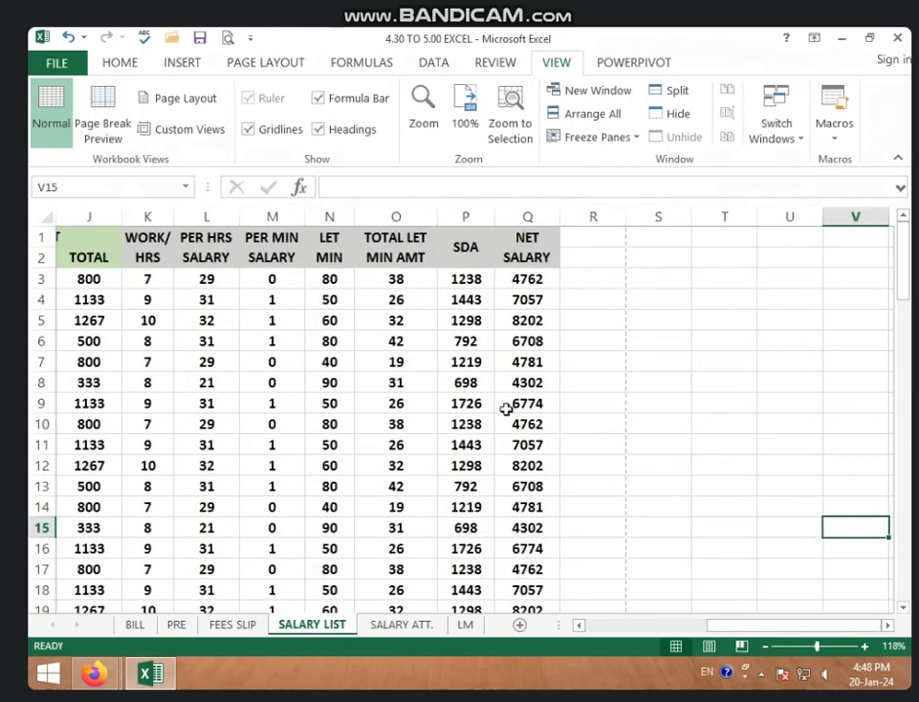
left_click_drag(777, 627, 656, 628)
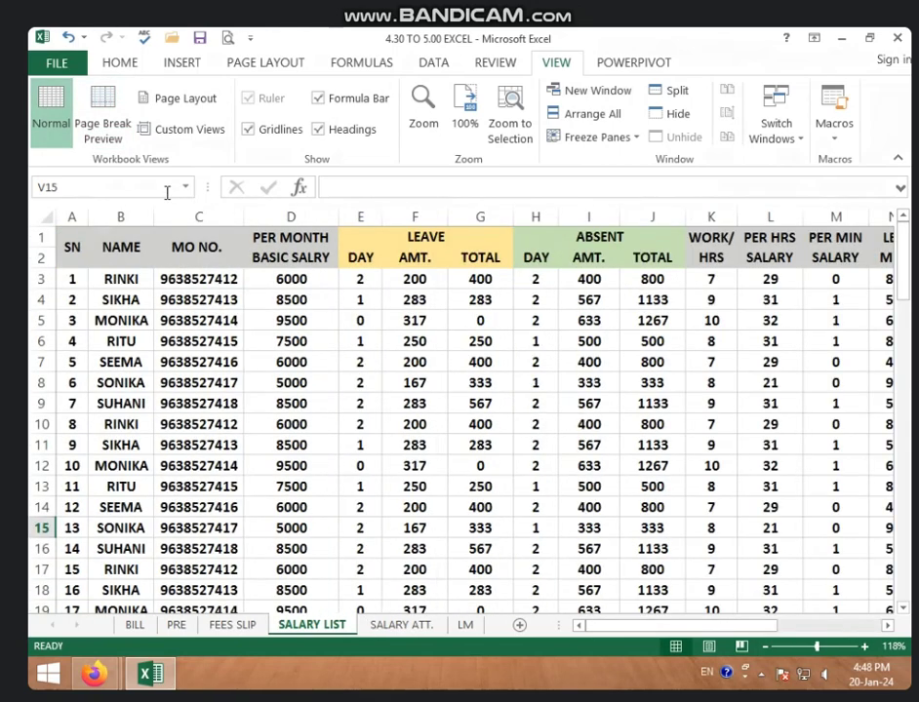
left_click(187, 105)
scroll(348, 405, "up", 3)
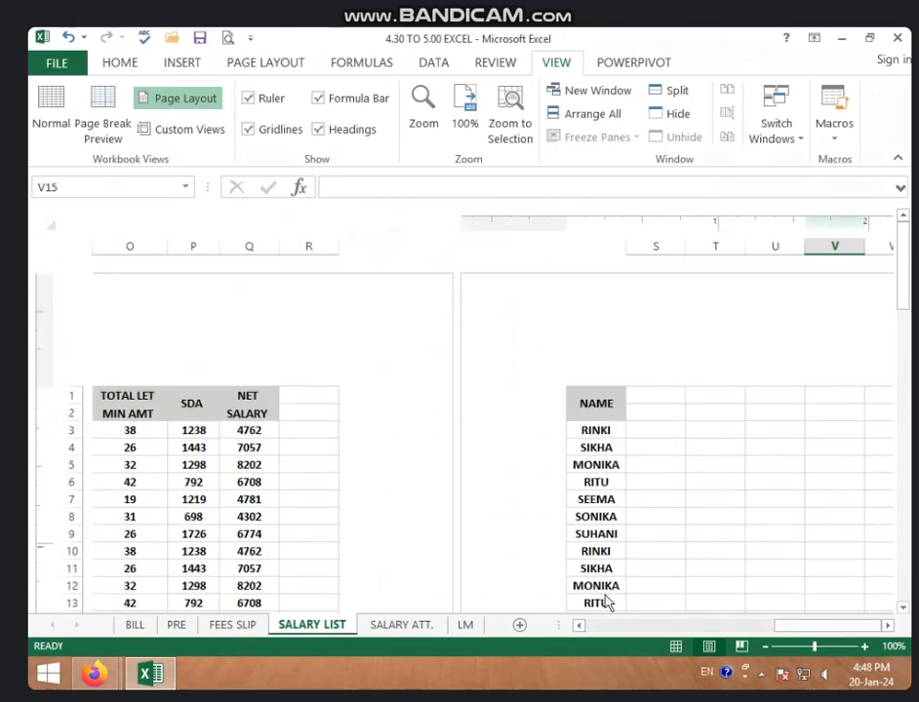
left_click_drag(792, 625, 501, 630)
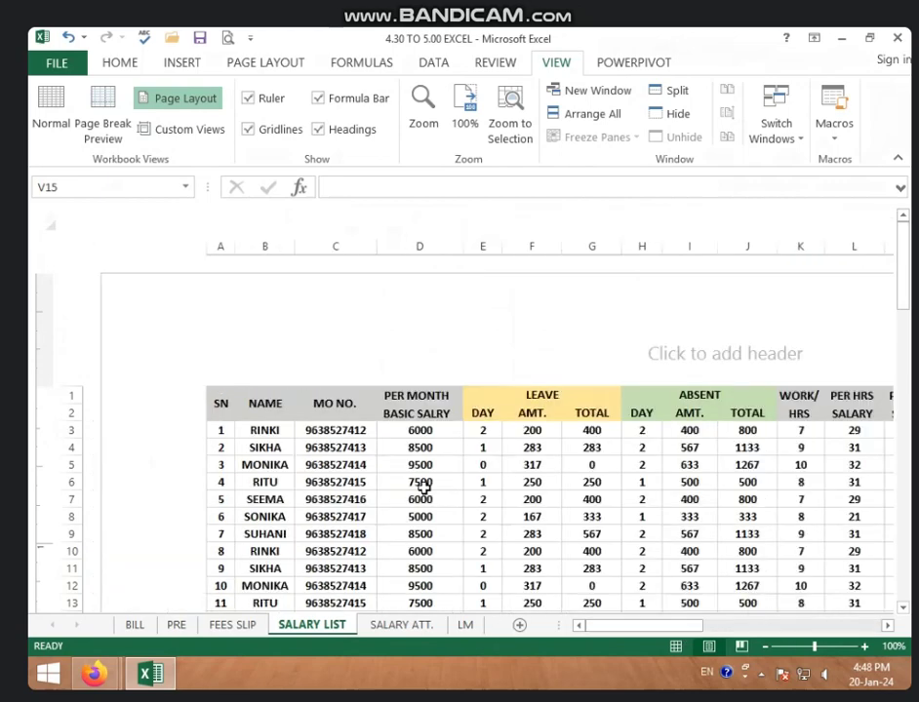
left_click(351, 369)
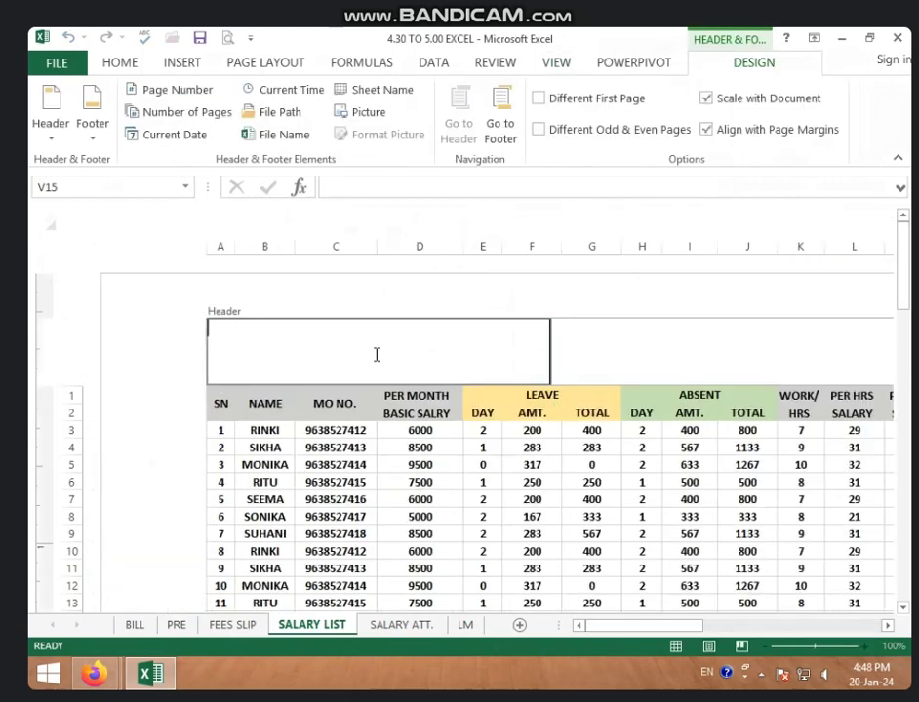
- Enter ICIC in the left header section and return to the worksheet cells
left_click(588, 363)
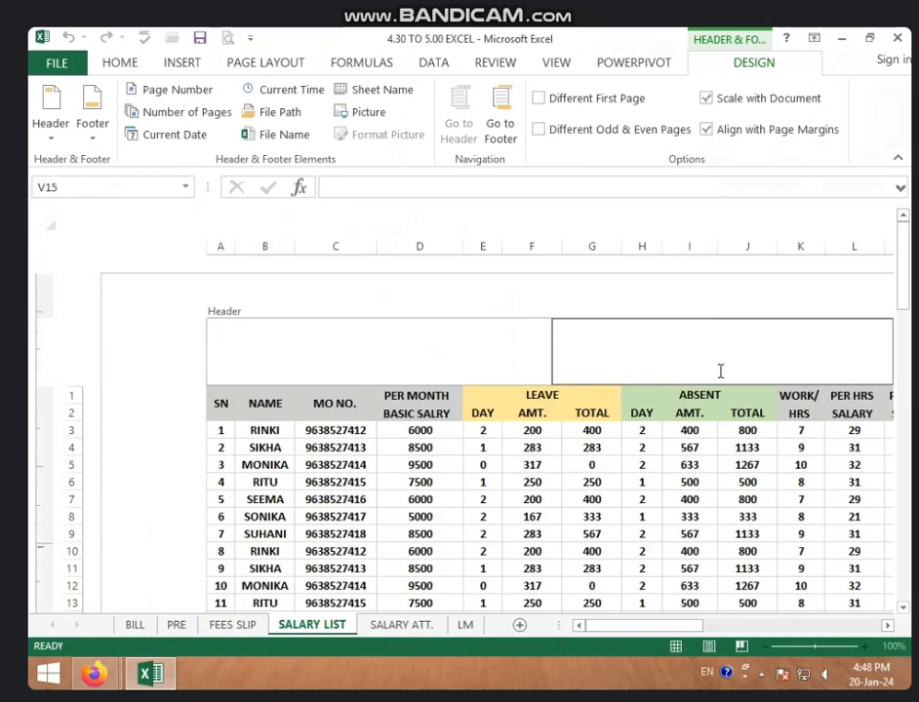
left_click(642, 478)
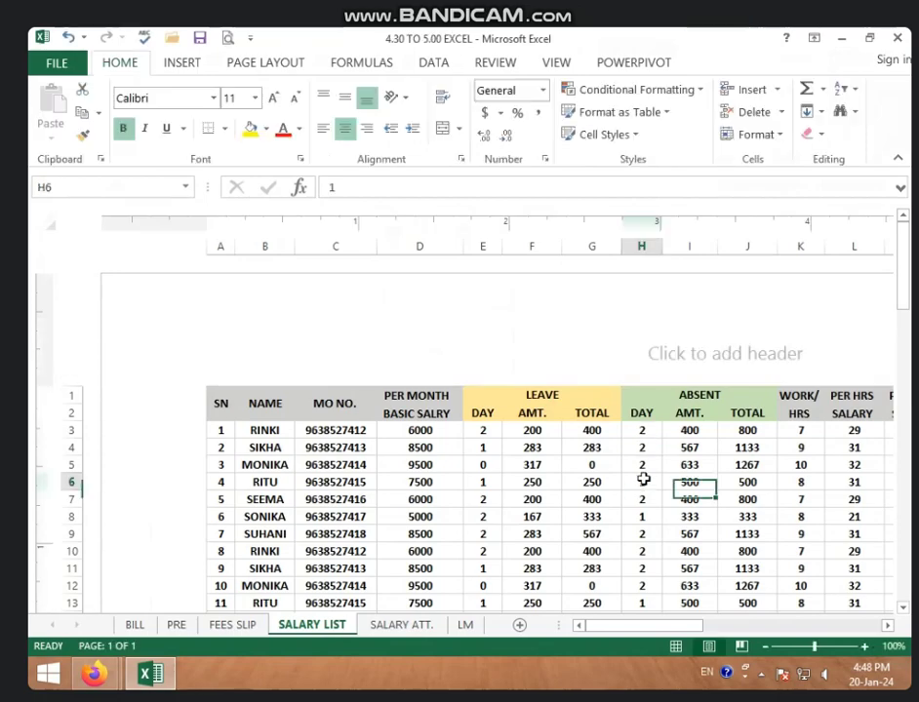
scroll(646, 473, "down", 3, "ctrl")
scroll(646, 473, "down", 3)
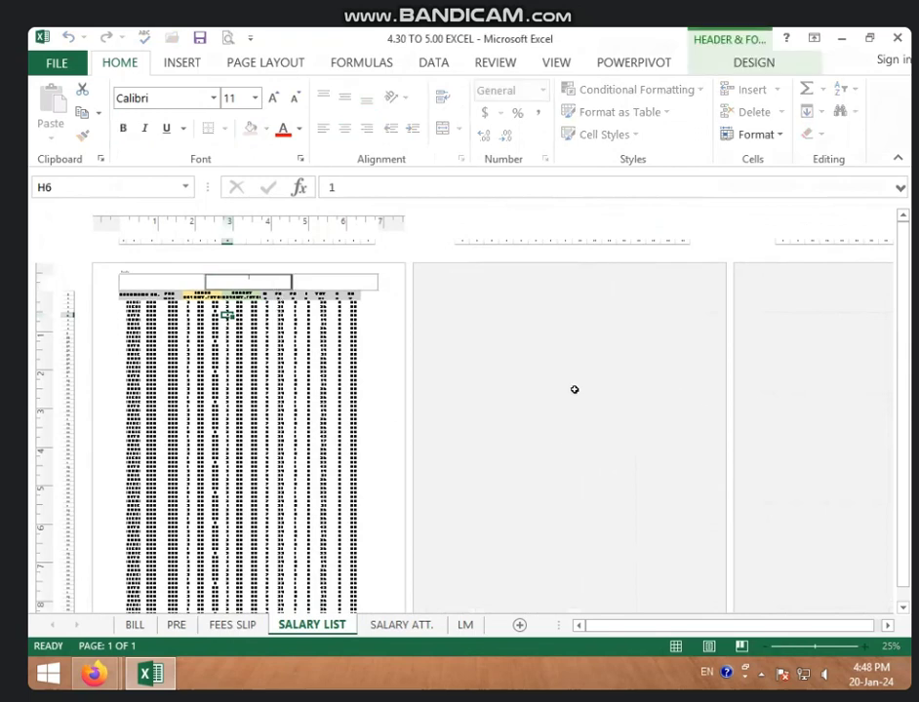
left_click(198, 282)
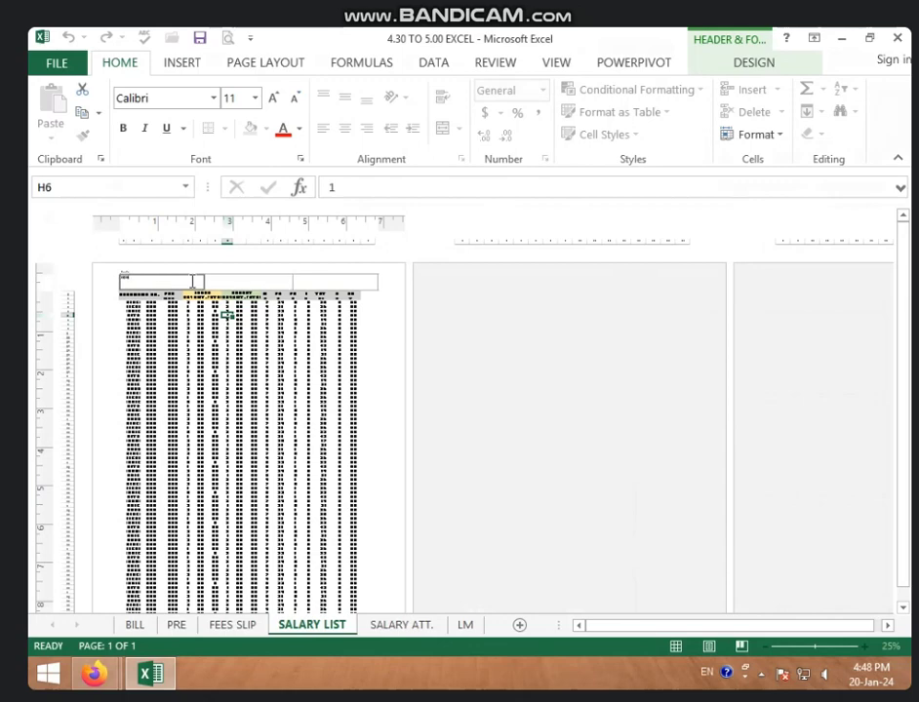
left_click(254, 411)
scroll(256, 415, "up", 1)
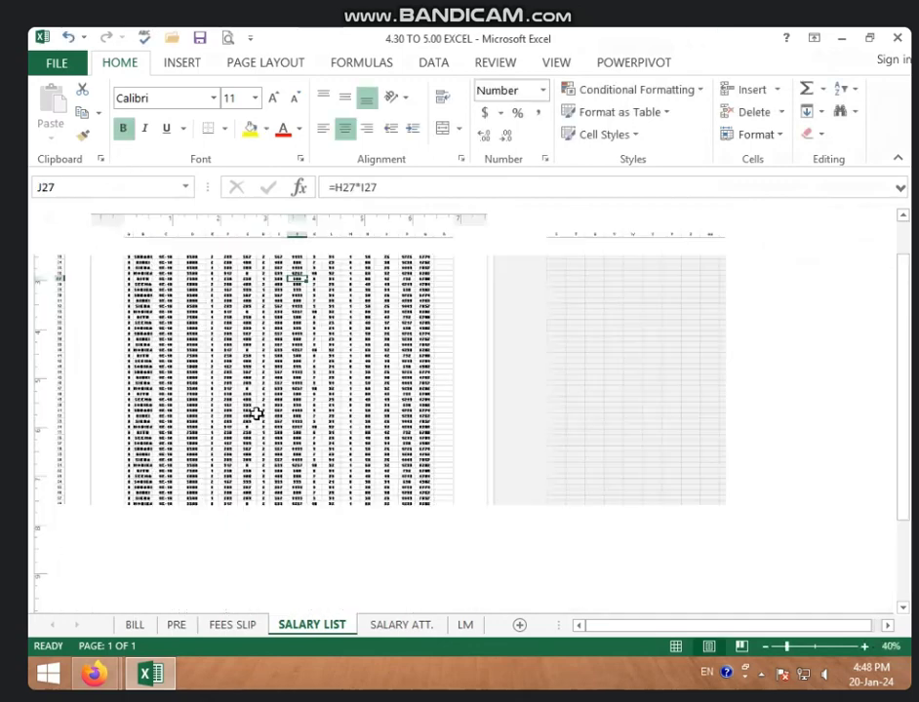
scroll(256, 414, "up", 4)
scroll(255, 414, "up", 1)
scroll(256, 412, "up", 8)
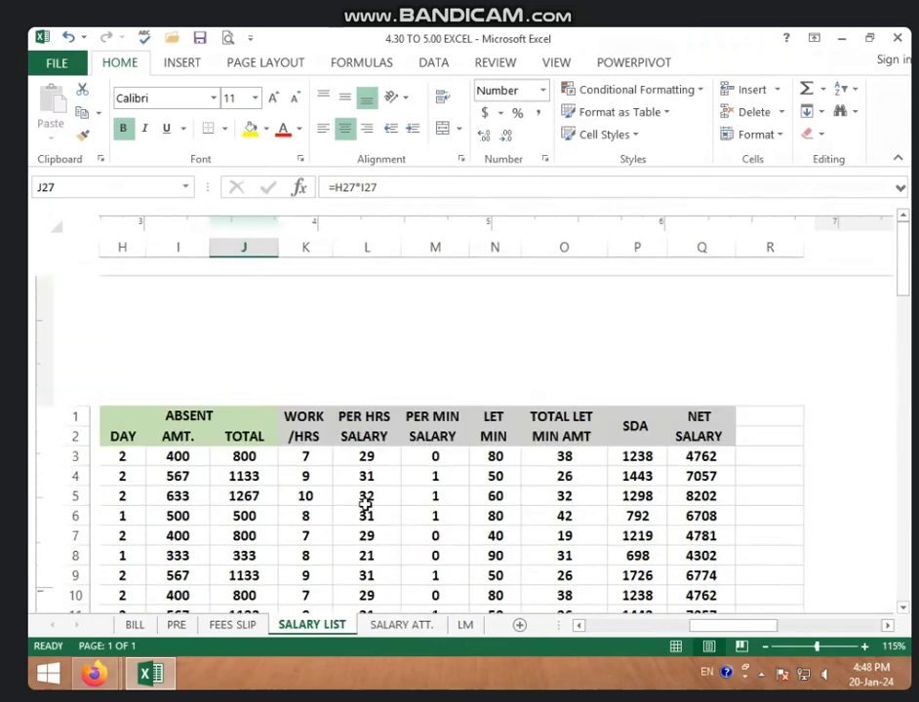
- Type COMPUTER in the centre section of the page header
left_click_drag(737, 629, 602, 634)
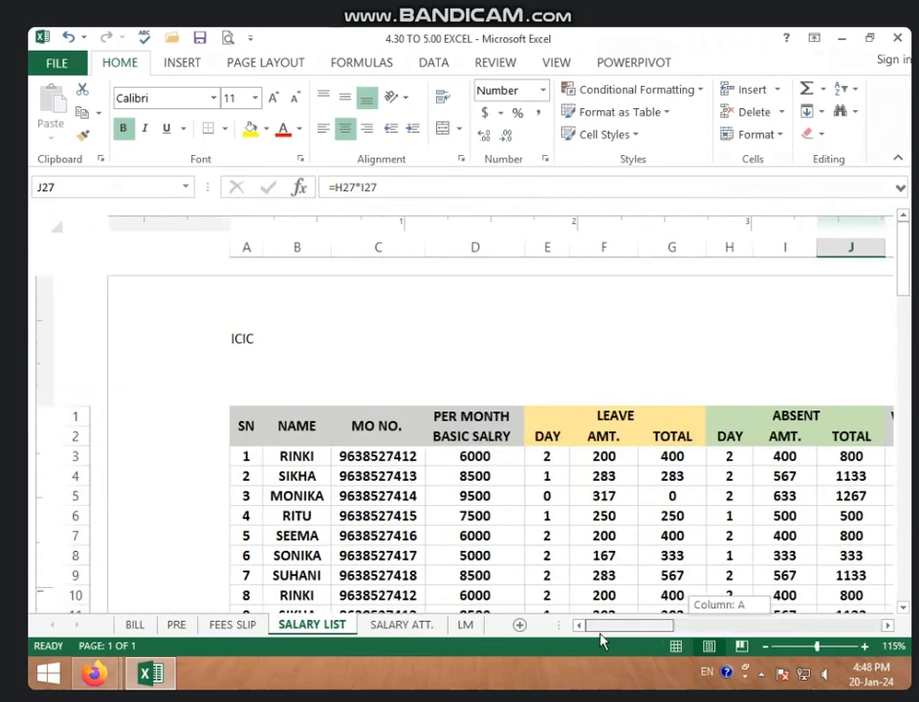
left_click(322, 365)
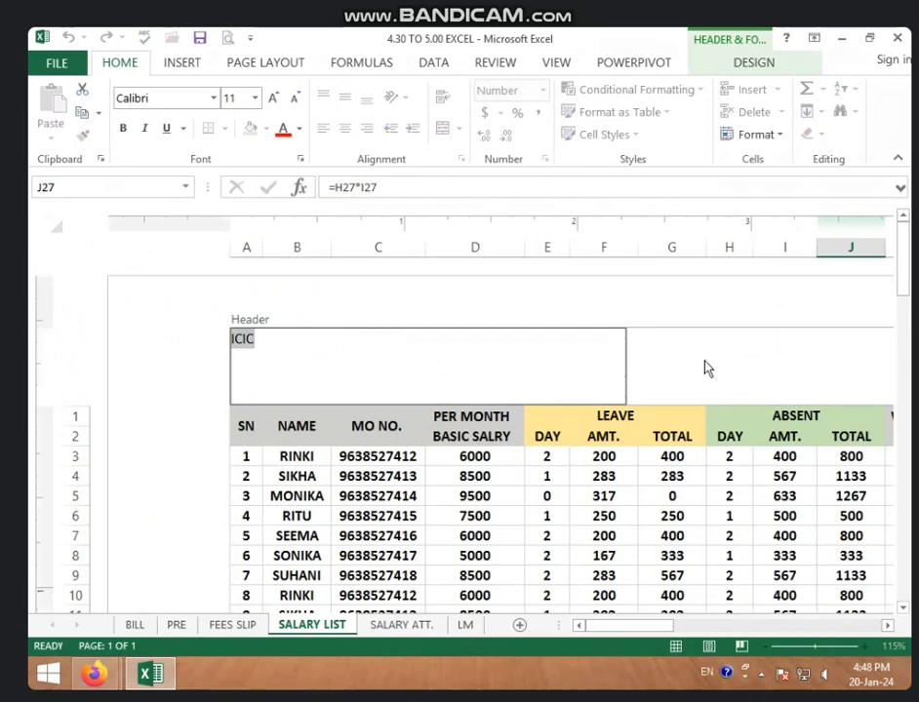
left_click(759, 361)
type("COM")
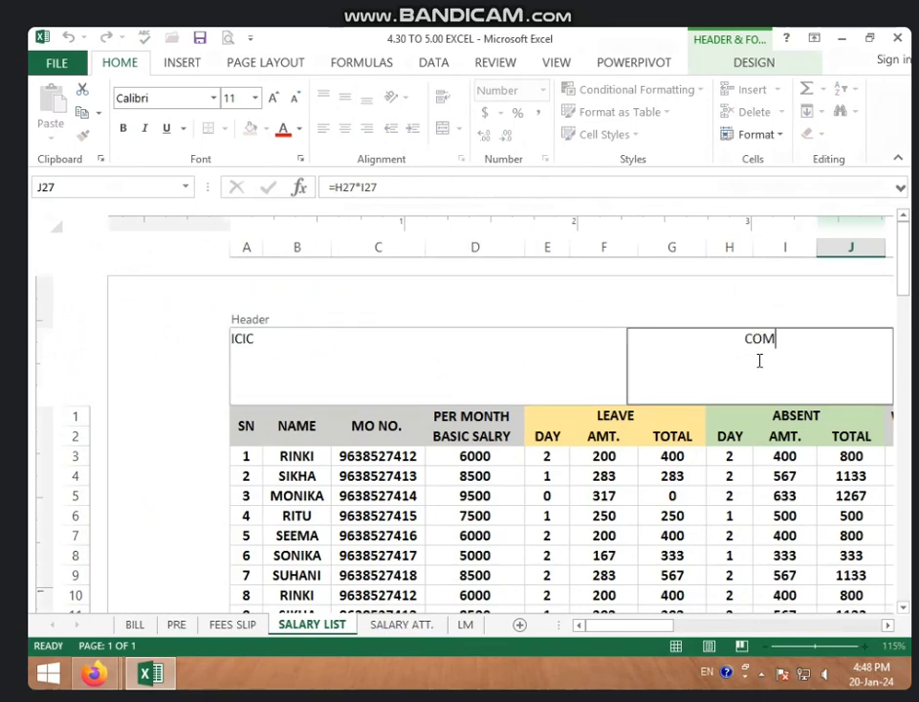
type("PUTER")
left_click(762, 369)
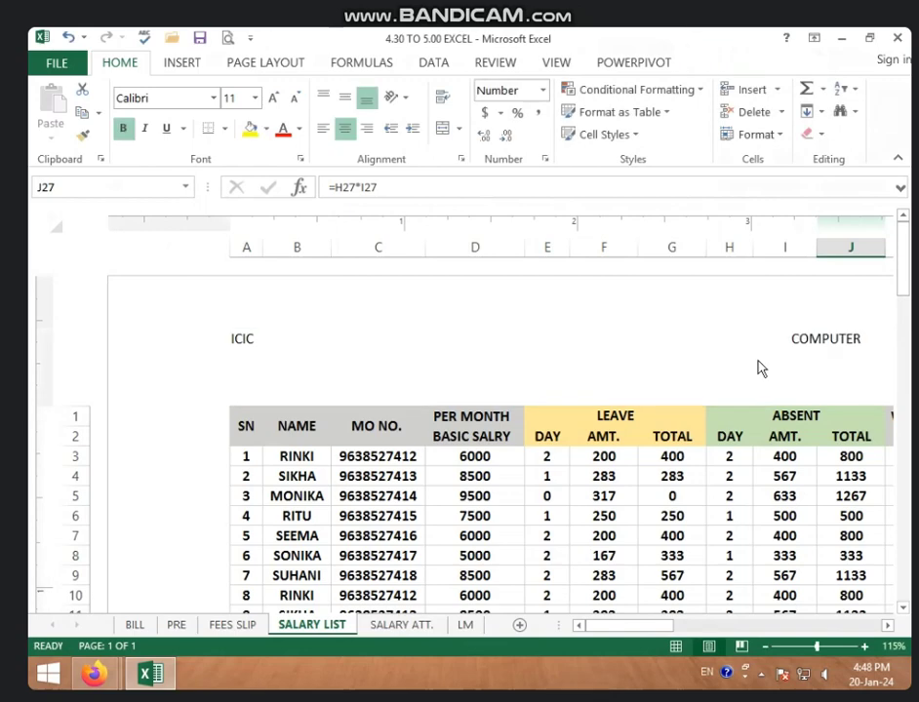
key("Right")
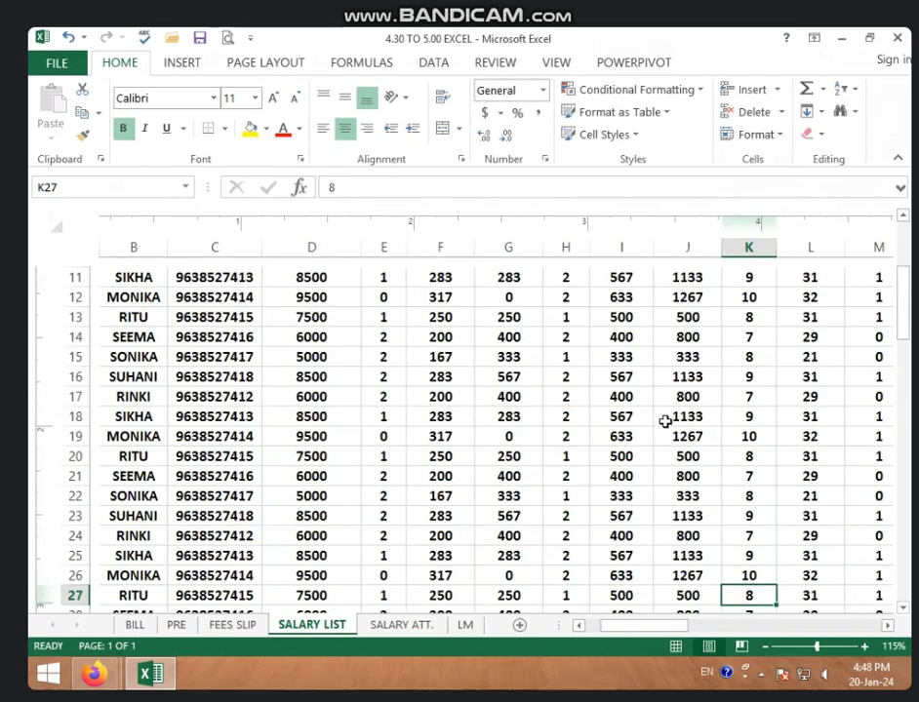
left_click(664, 421)
scroll(664, 420, "up", 5)
- Add CENTER in the right header section and zoom back out
left_click(651, 372)
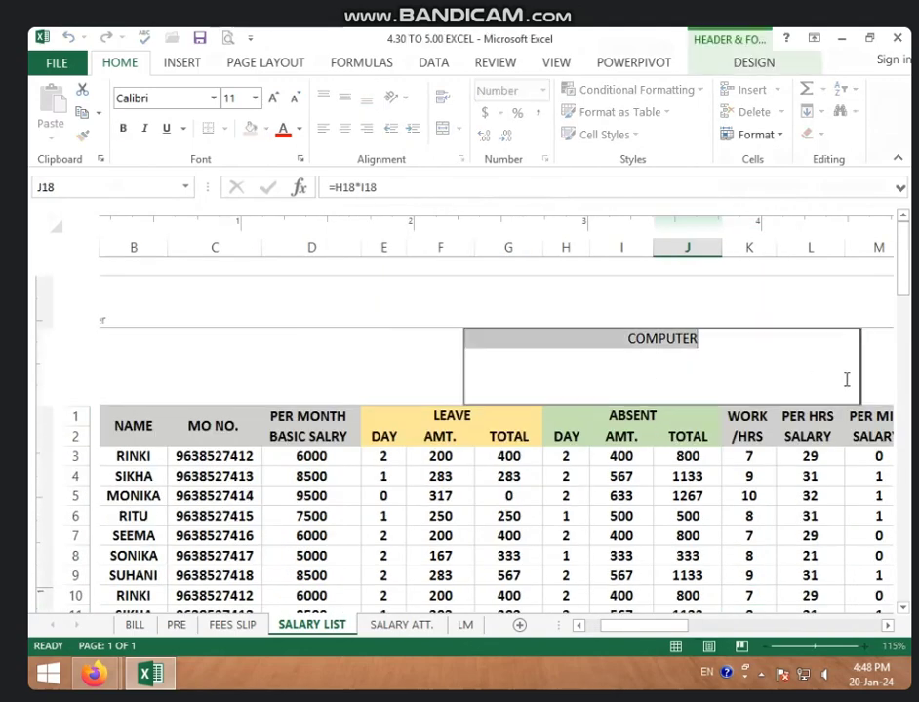
left_click(882, 375)
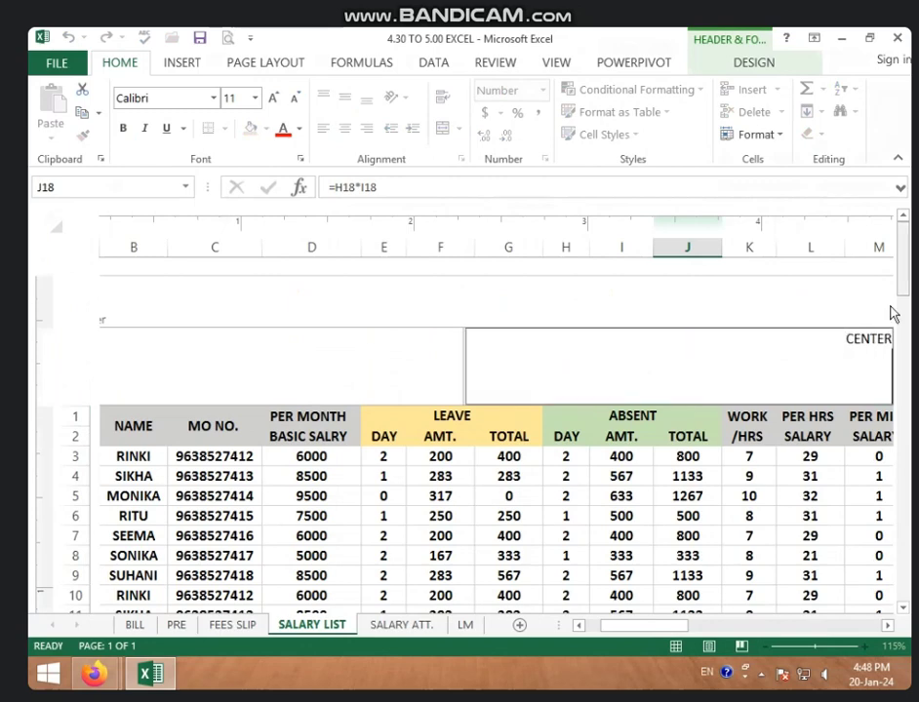
left_click(766, 514)
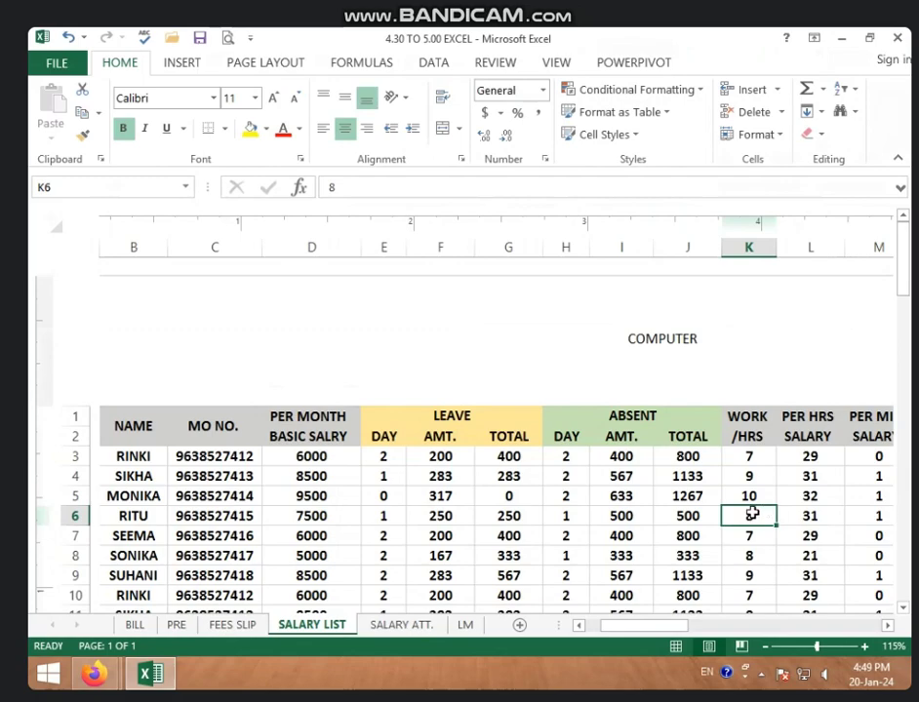
scroll(752, 515, "down", 1)
scroll(753, 515, "down", 1)
scroll(753, 515, "down", 1)
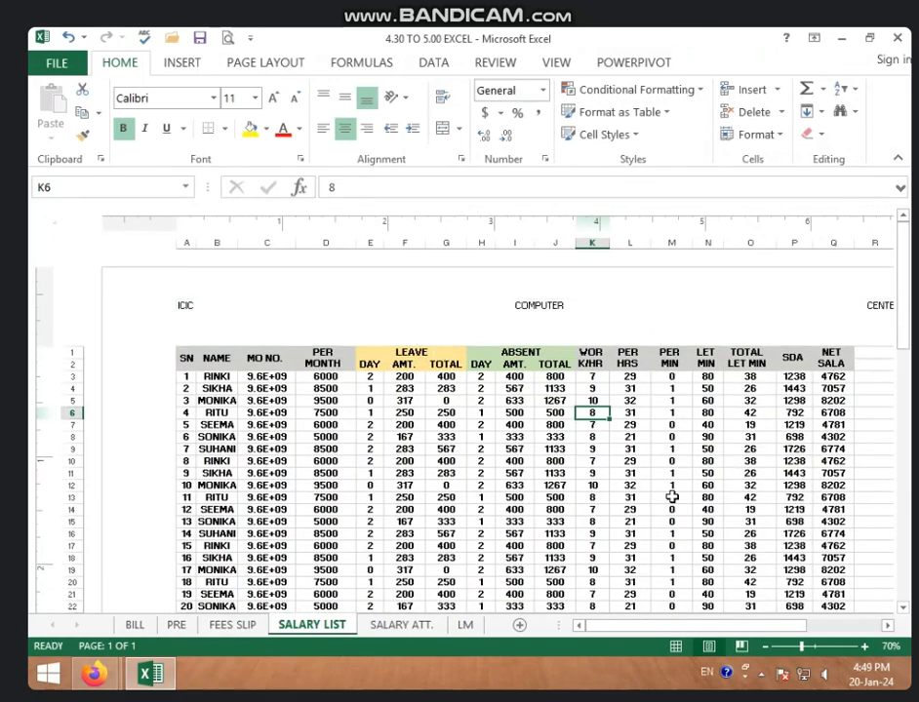
left_click_drag(699, 629, 790, 623)
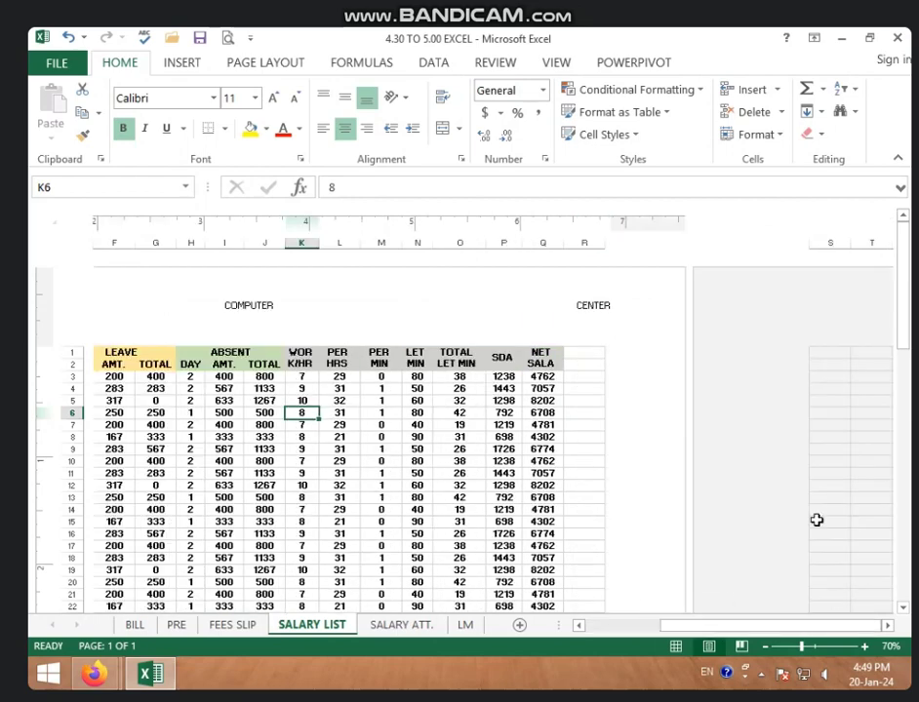